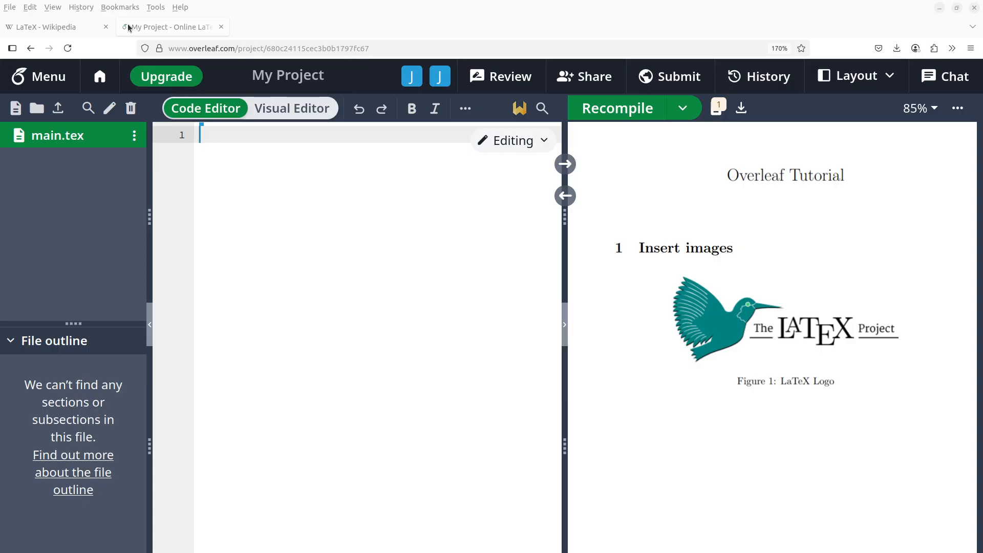
Step: From the Wikipedia LaTeX article, save the project logo as LaTeX_logo.png in latex_tutorial/images
{"action": "left_click", "coordinate": [67, 26]}
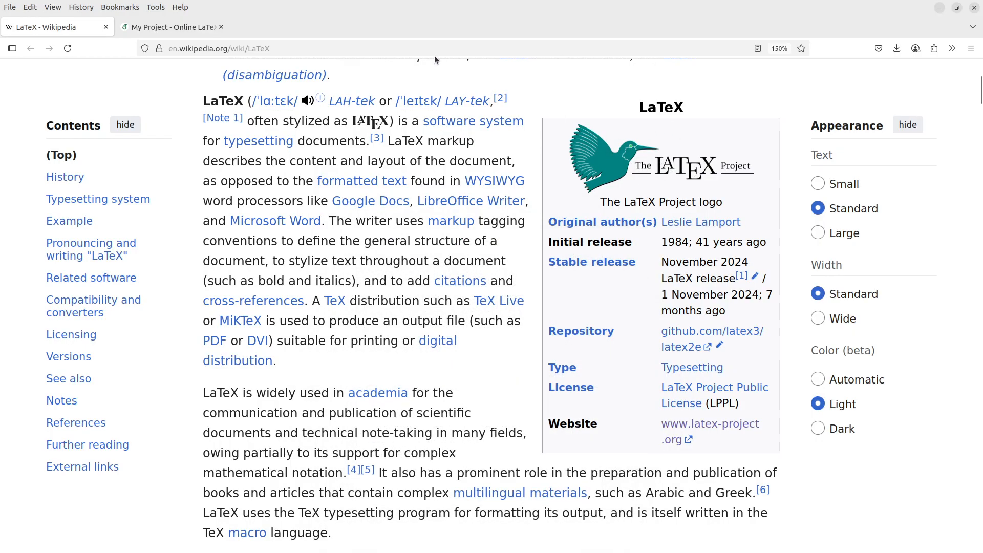
{"action": "right_click", "coordinate": [663, 164]}
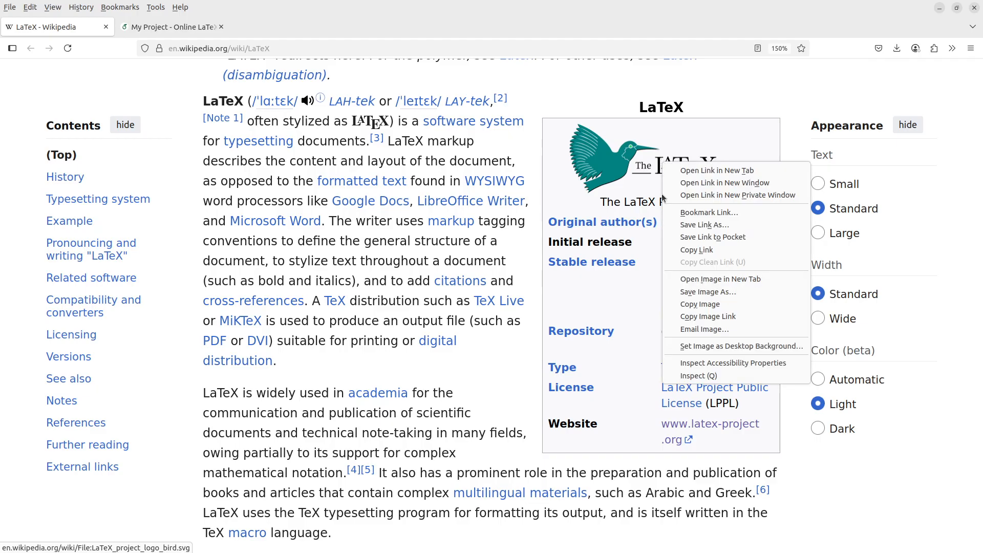
{"action": "left_click", "coordinate": [712, 294]}
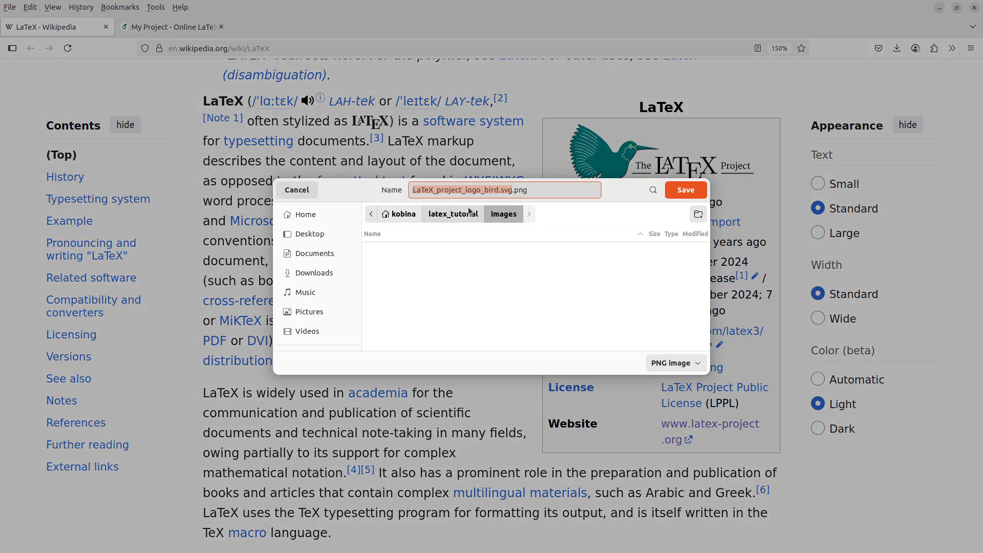
{"action": "left_click", "coordinate": [512, 190]}
{"action": "left_click_drag", "start_coordinate": [512, 190], "coordinate": [435, 188]}
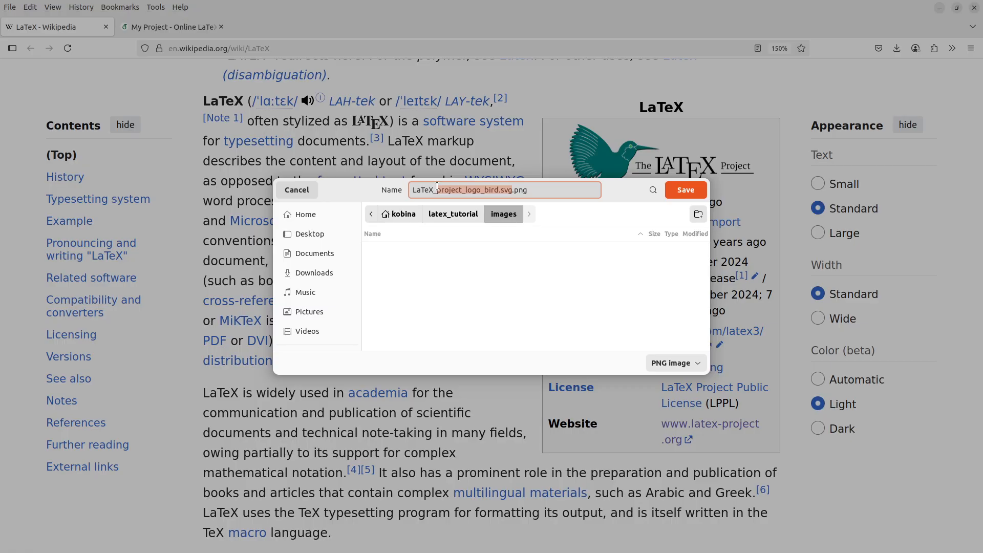
{"action": "type", "text": "logo"}
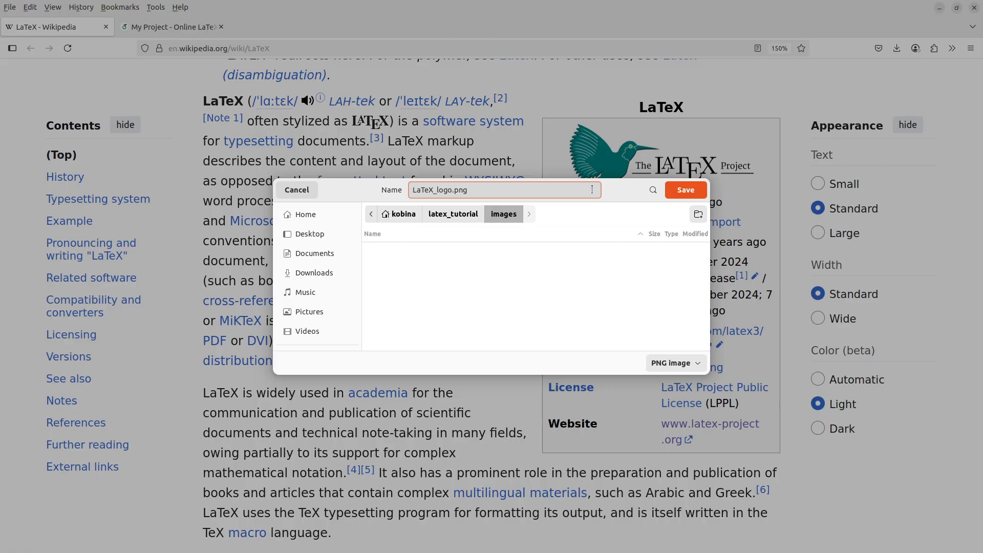
{"action": "left_click", "coordinate": [682, 190]}
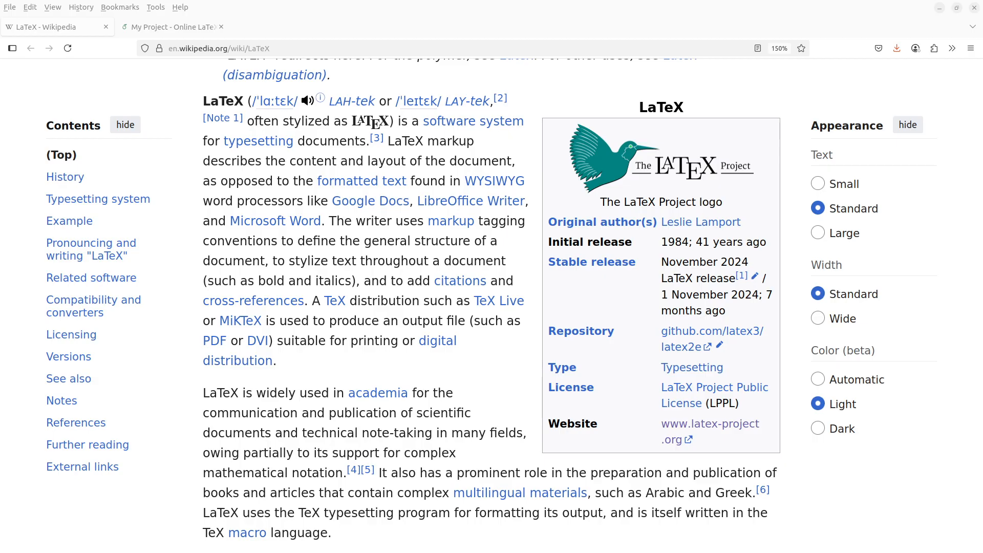
{"action": "key", "text": "alt+Tab"}
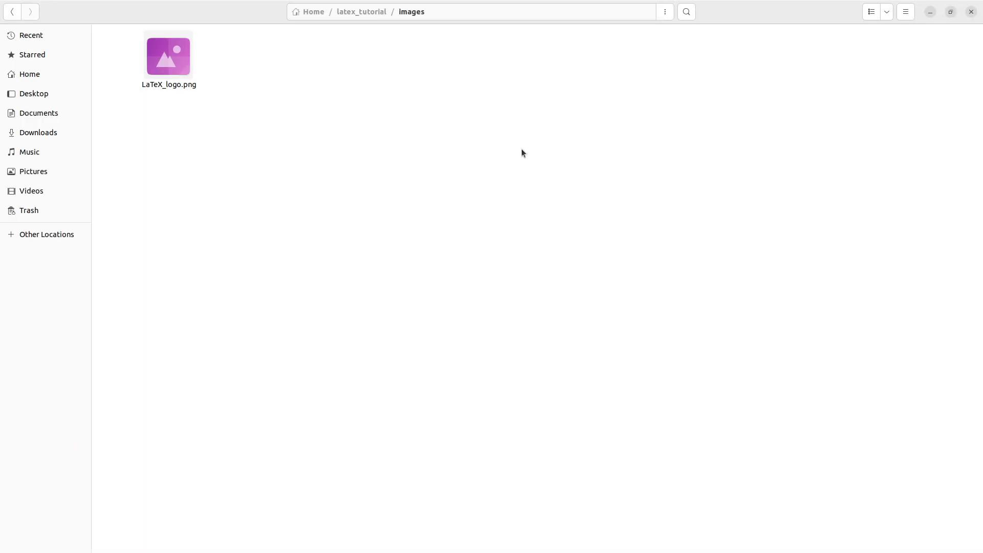
{"action": "left_click", "coordinate": [176, 65]}
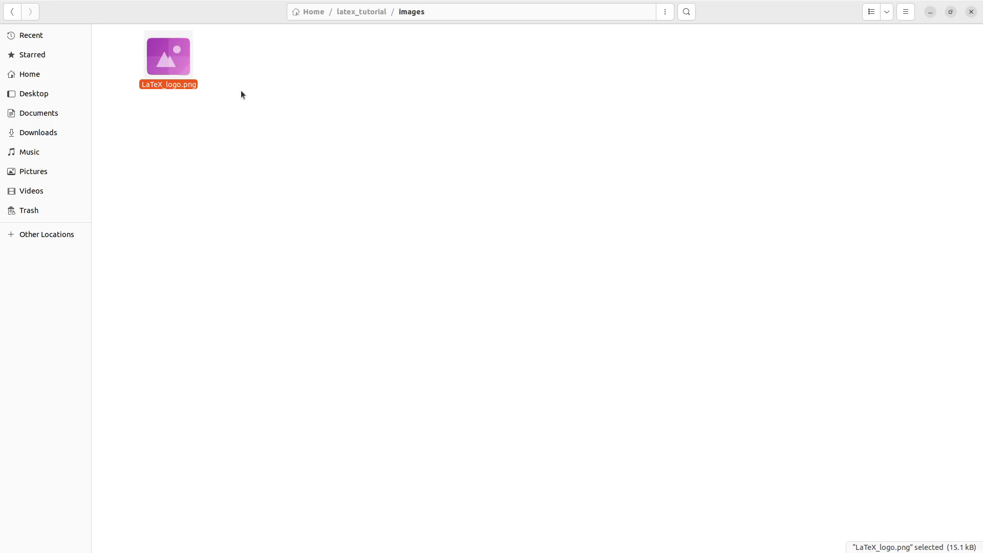
{"action": "left_click", "coordinate": [256, 88]}
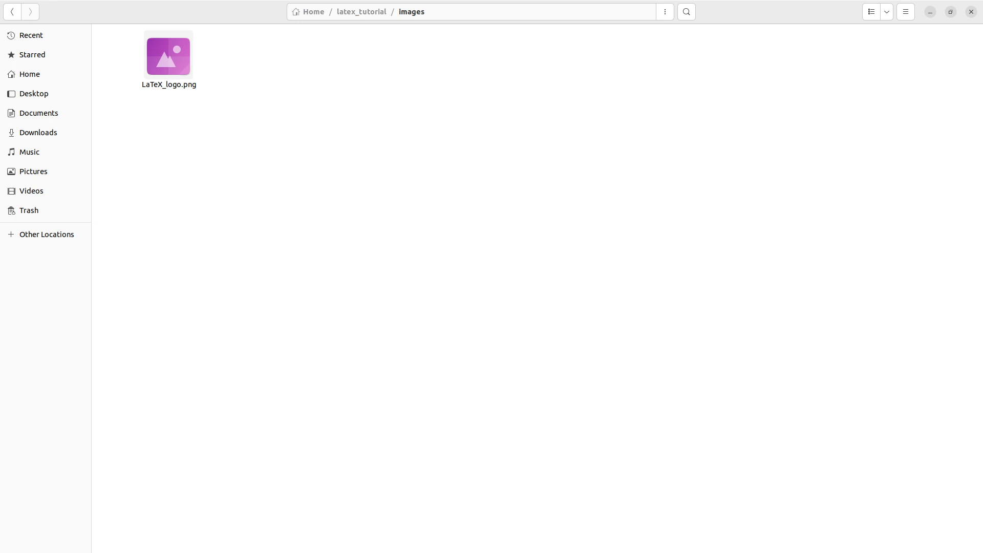
{"action": "key", "text": "alt+Tab"}
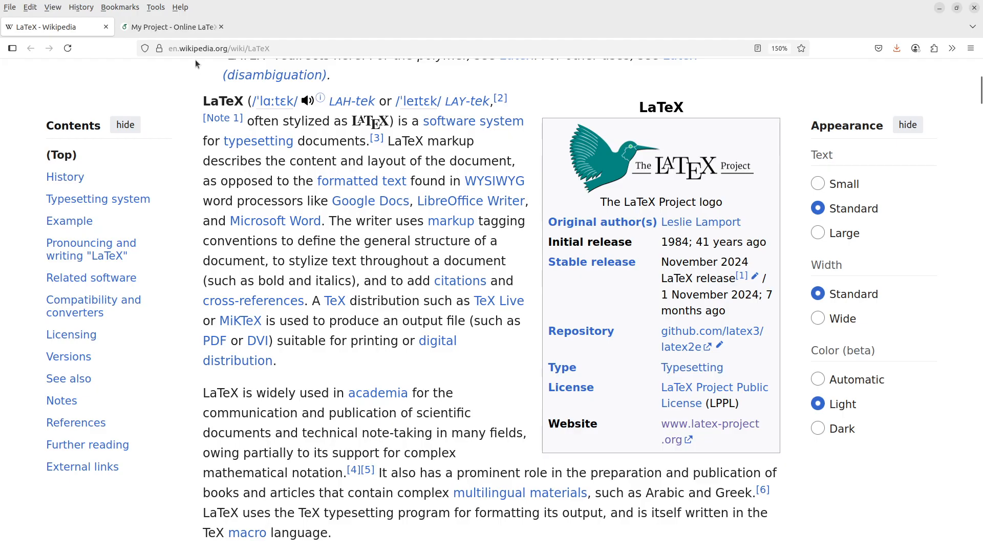
Step: Switch back to the My Project Overleaf tab with the empty main.tex
{"action": "left_click", "coordinate": [177, 32]}
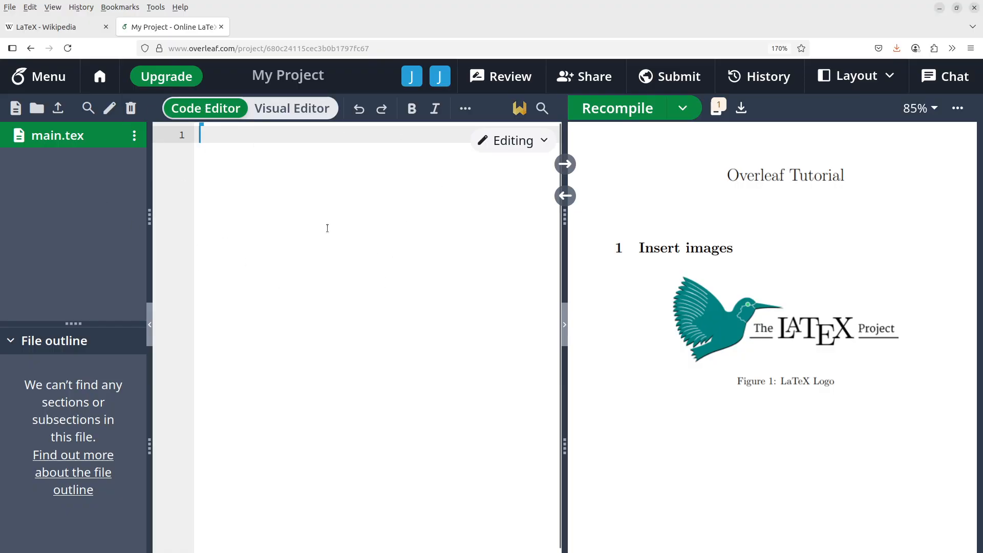
Step: Open Overleaf's Add files dialog and try dragging LaTeX_logo.png onto it from the file manager
{"action": "left_click", "coordinate": [59, 109]}
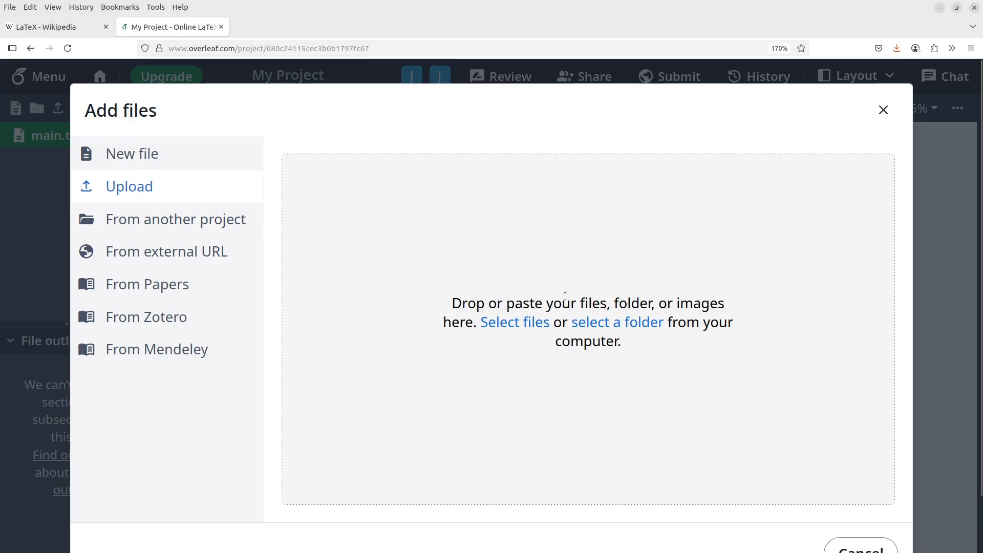
{"action": "left_click", "coordinate": [535, 321]}
{"action": "key", "text": "alt+Tab"}
{"action": "left_click_drag", "start_coordinate": [265, 12], "coordinate": [150, 93]}
{"action": "left_click_drag", "start_coordinate": [200, 141], "coordinate": [272, 221]}
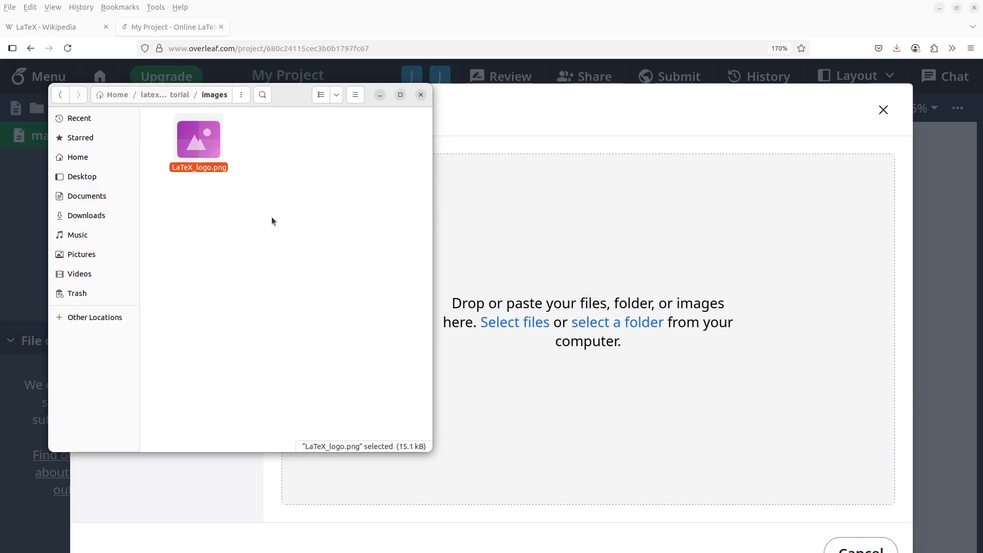
{"action": "left_click", "coordinate": [378, 92]}
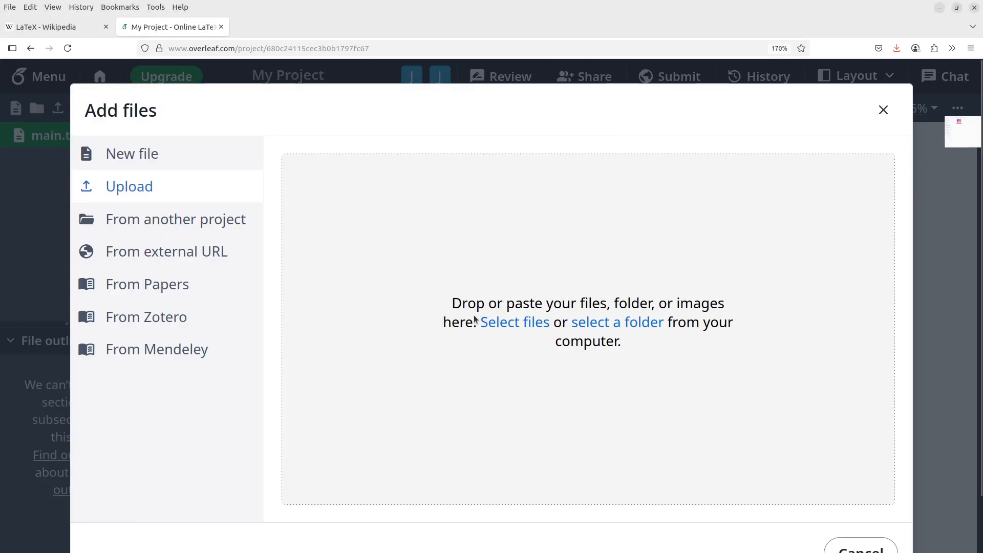
Step: Pick LaTeX_logo.png from the images folder and upload it to the project
{"action": "left_click", "coordinate": [512, 324]}
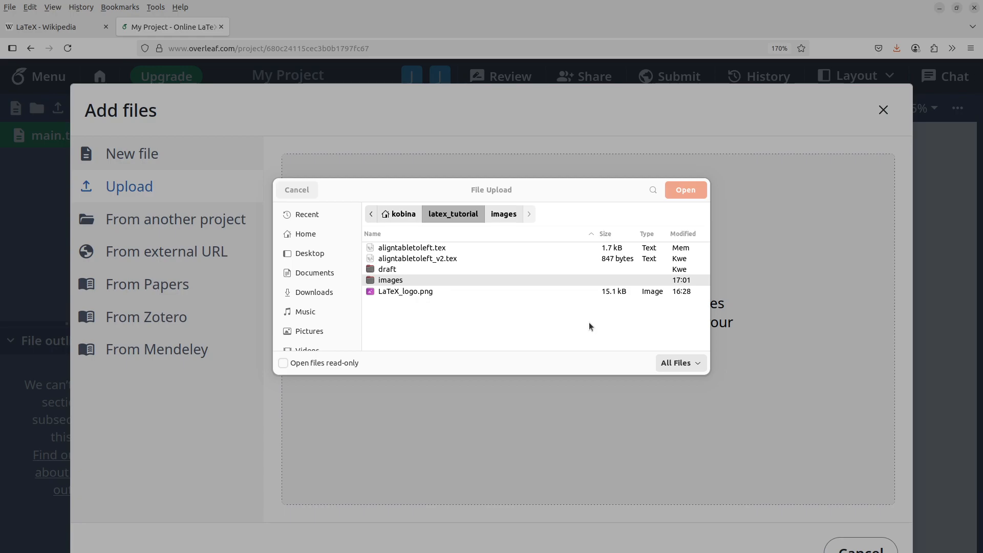
{"action": "double_click", "coordinate": [394, 279]}
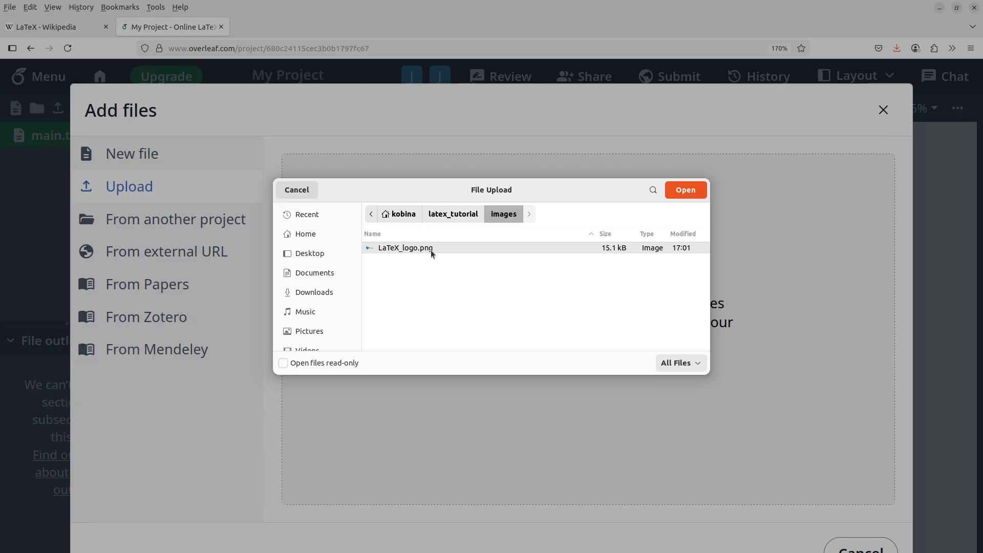
{"action": "left_click", "coordinate": [684, 192]}
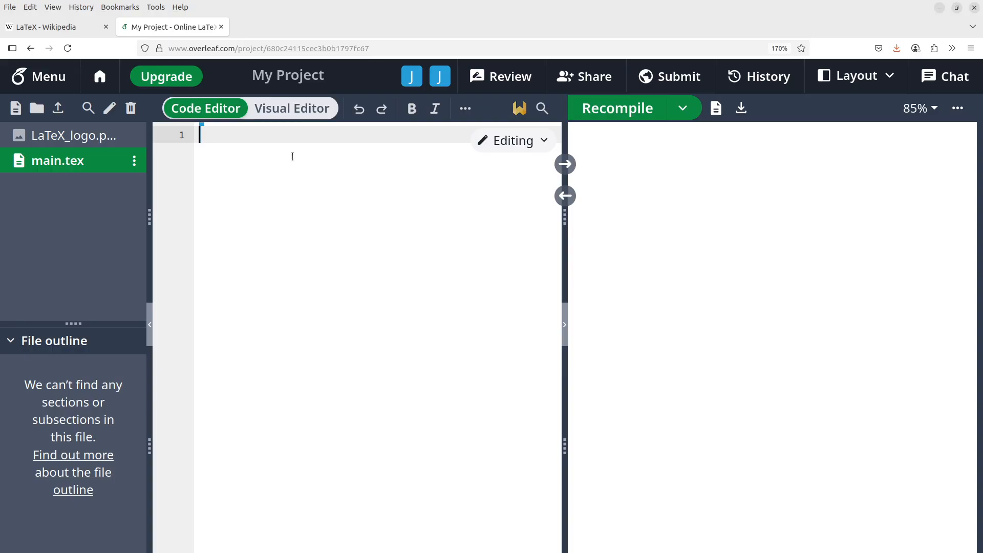
Step: Begin main.tex with \documentclass[10pt]{article} and \usepackage{graphicx}
{"action": "type", "text": "\\docume"}
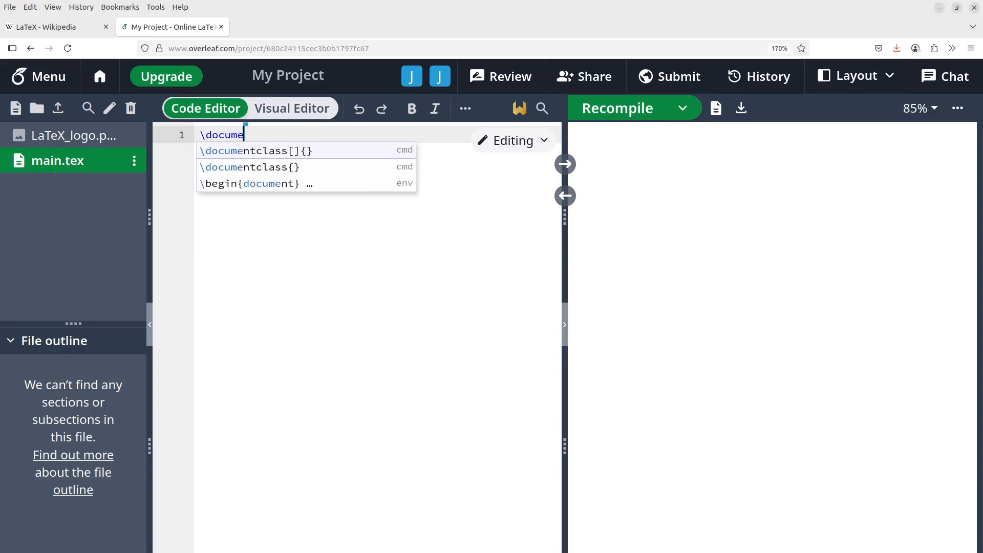
{"action": "type", "text": "ntclass"}
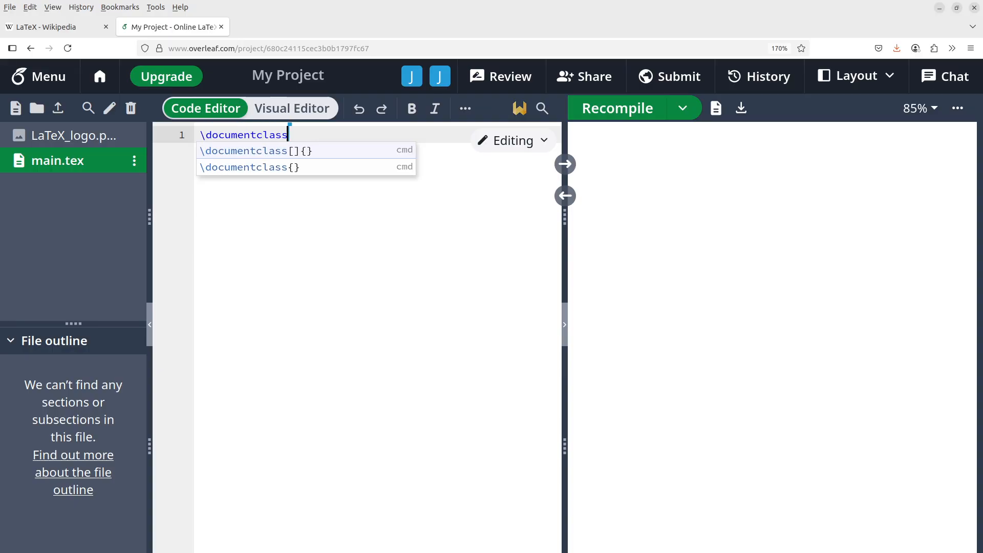
{"action": "type", "text": "[1"}
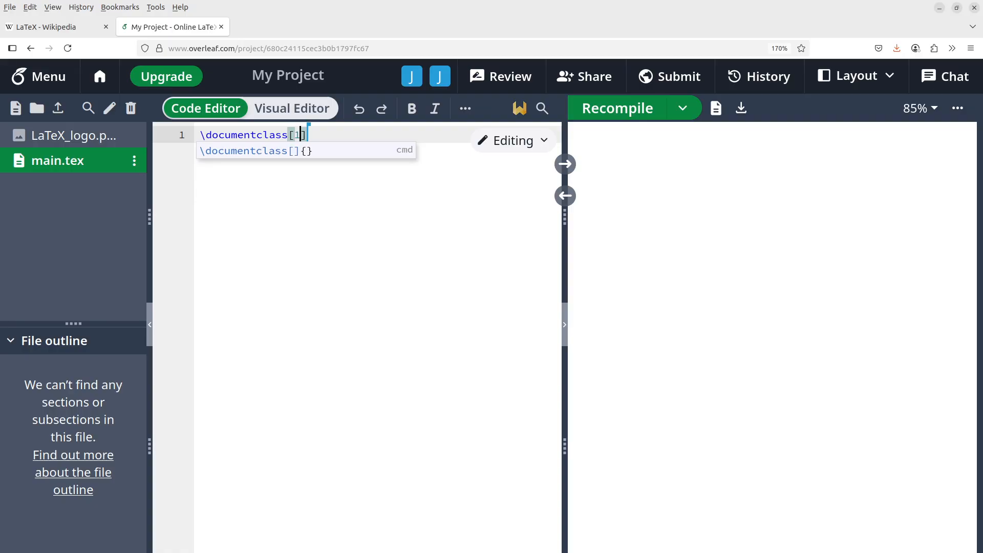
{"action": "type", "text": "0pt]"}
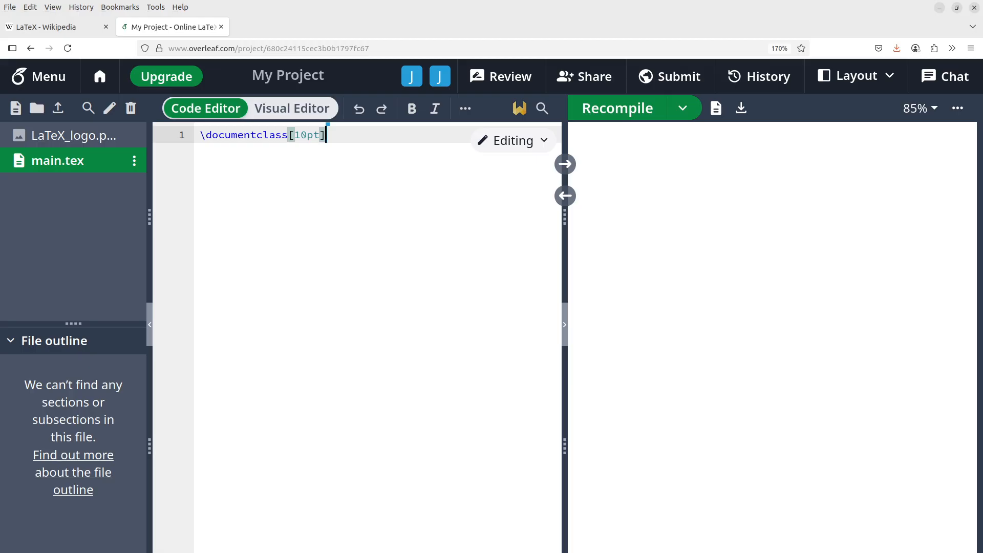
{"action": "type", "text": "{article"}
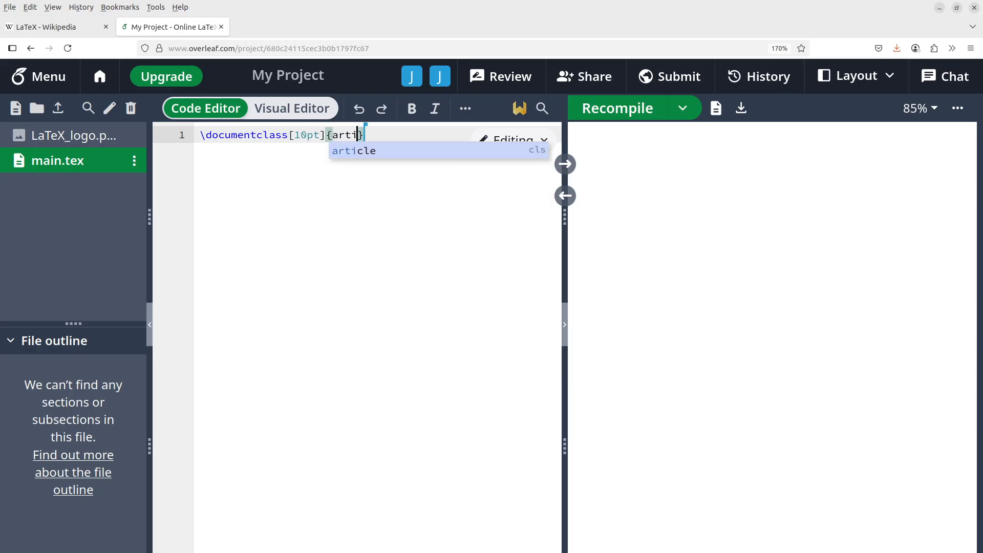
{"action": "left_click", "coordinate": [358, 152]}
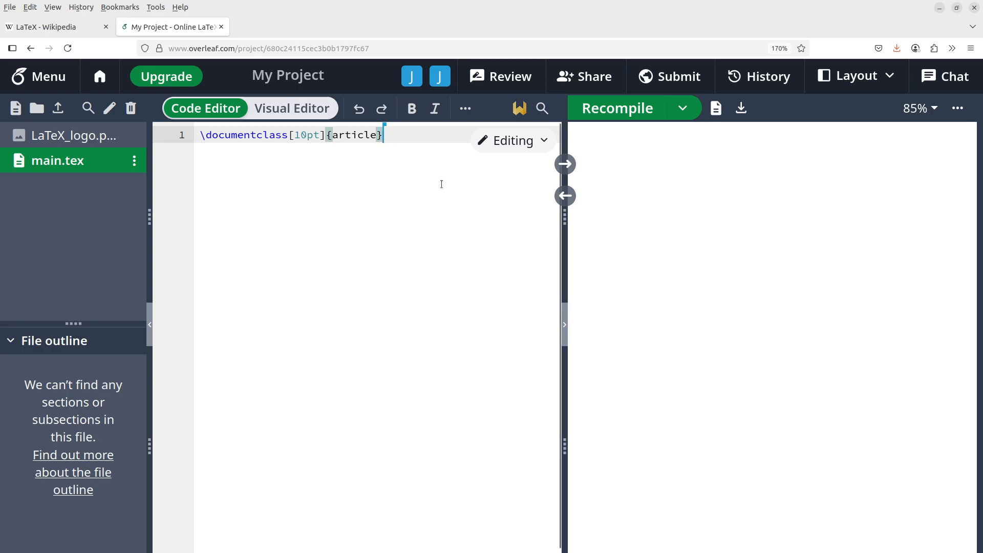
{"action": "key", "text": "Return"}
{"action": "key", "text": "Return"}
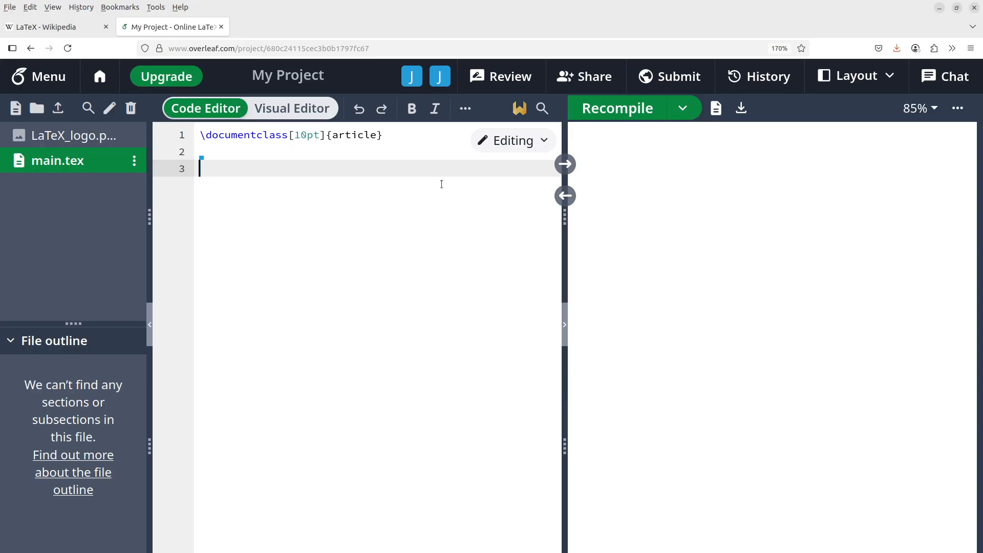
{"action": "type", "text": "\\usepackage"}
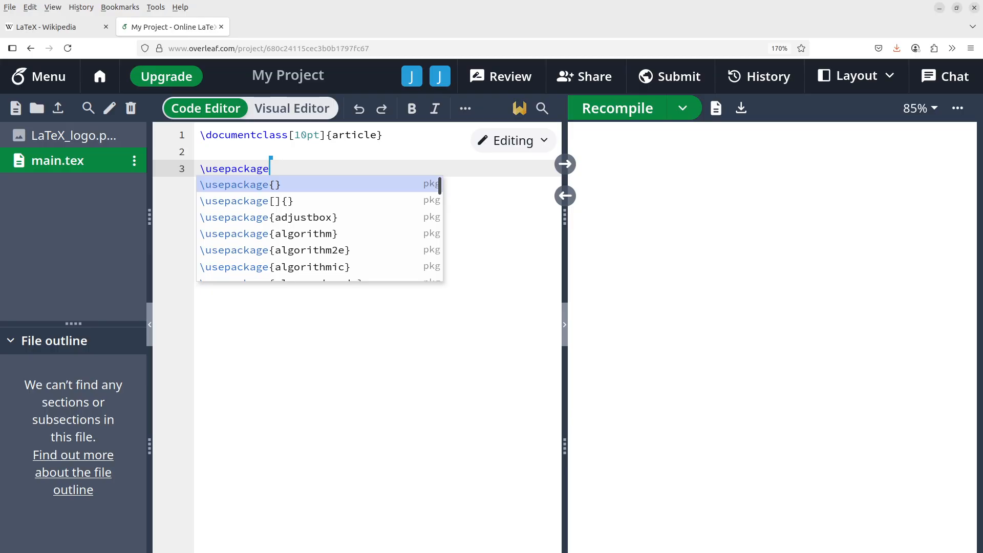
{"action": "type", "text": "{gra"}
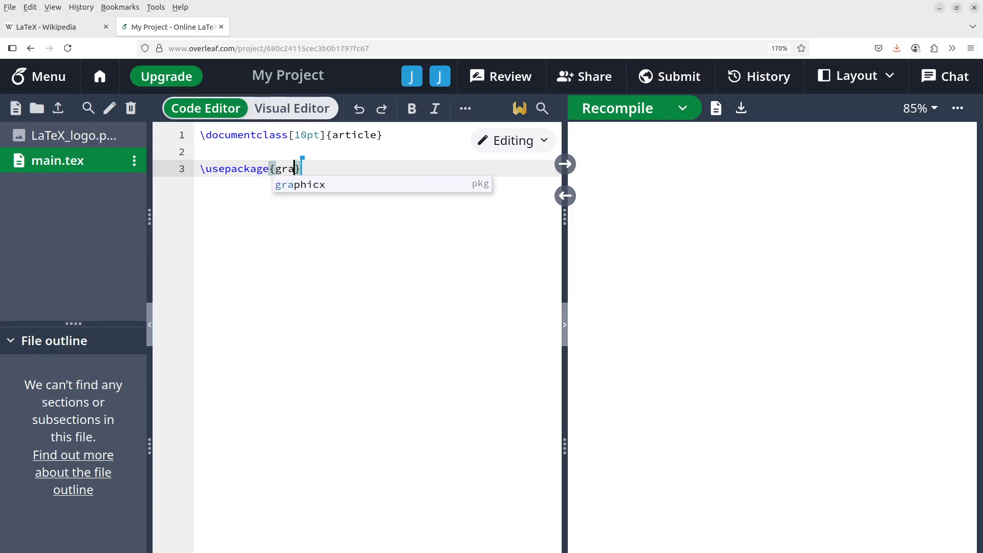
{"action": "type", "text": "phicx"}
{"action": "left_click", "coordinate": [359, 185]}
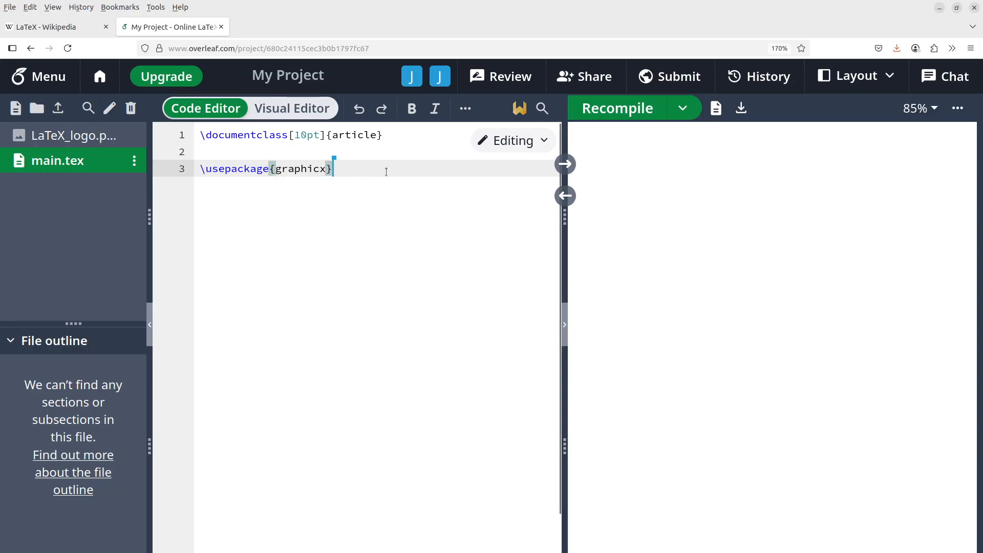
{"action": "key", "text": "Return"}
{"action": "key", "text": "Return"}
{"action": "key", "text": "Return"}
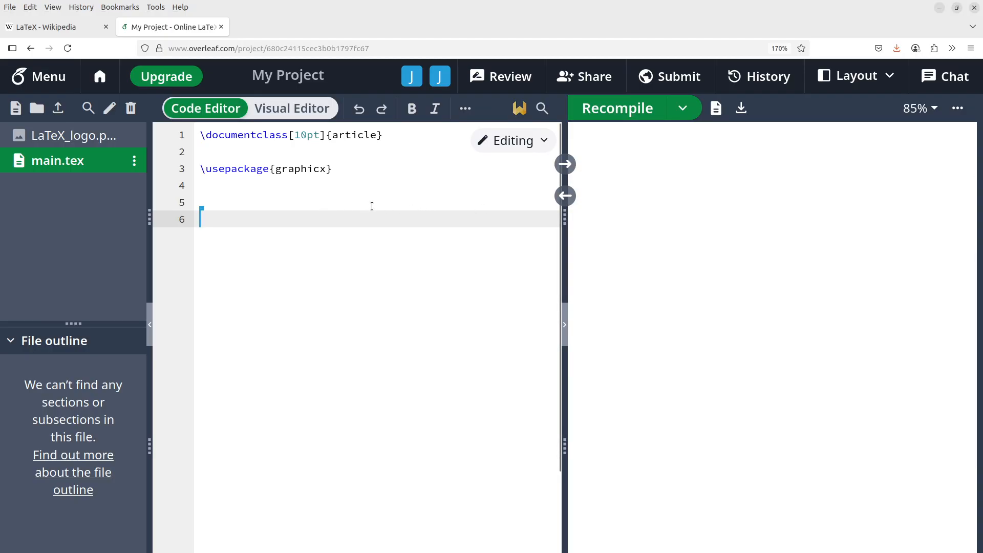
Step: Add a \begin{document} … \end{document} body below the preamble
{"action": "type", "text": "\\begin{}"}
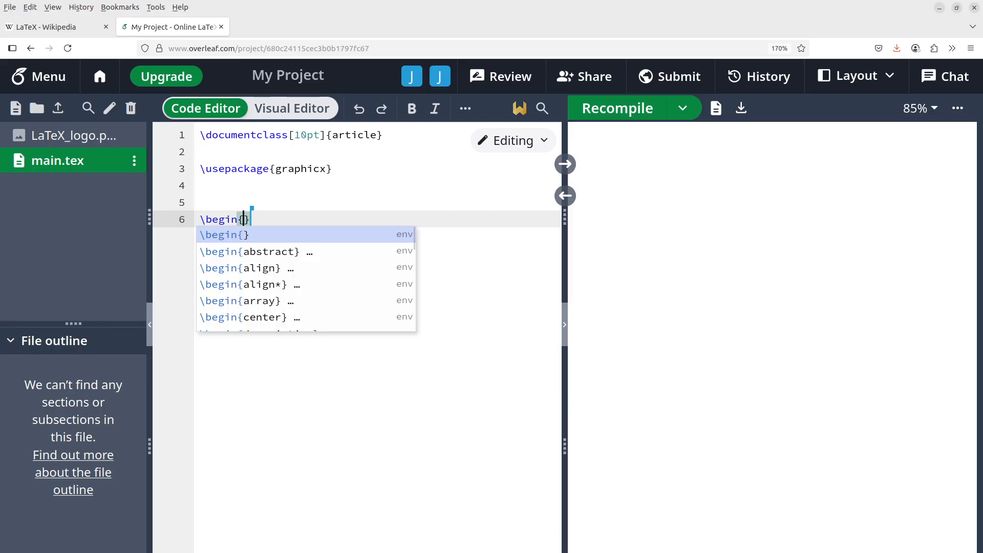
{"action": "type", "text": "document"}
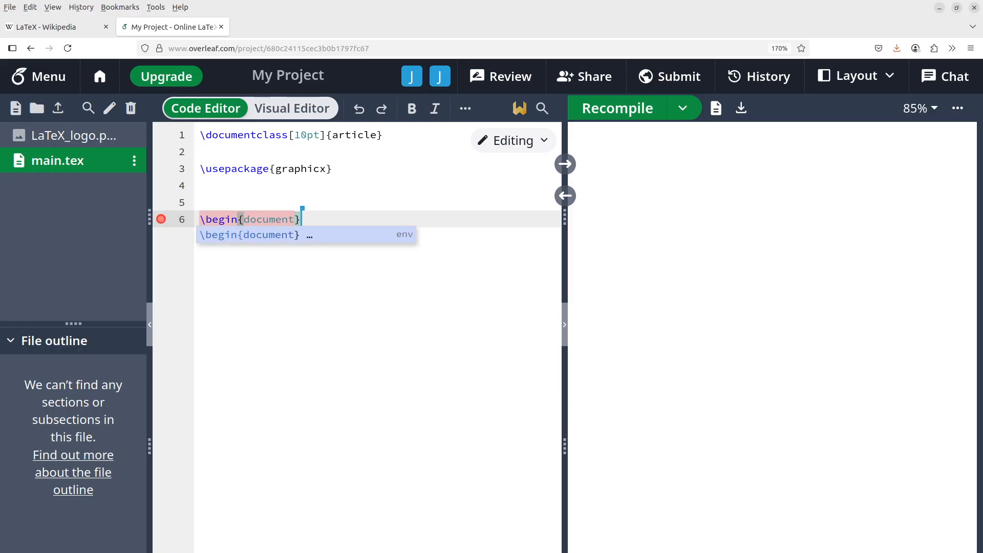
{"action": "key", "text": "Escape"}
{"action": "key", "text": "Return"}
{"action": "key", "text": "Return"}
{"action": "key", "text": "Return"}
{"action": "type", "text": "\\"}
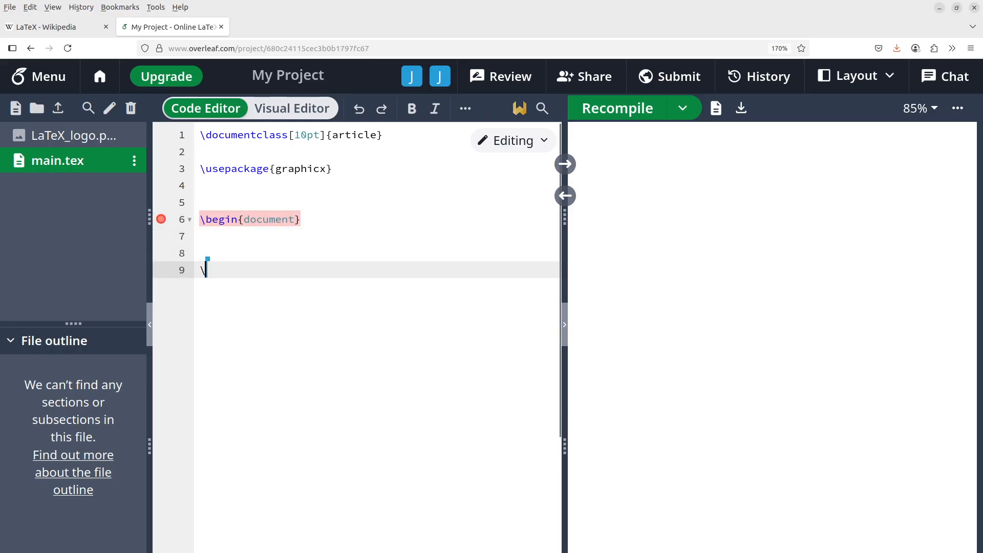
{"action": "type", "text": "end"}
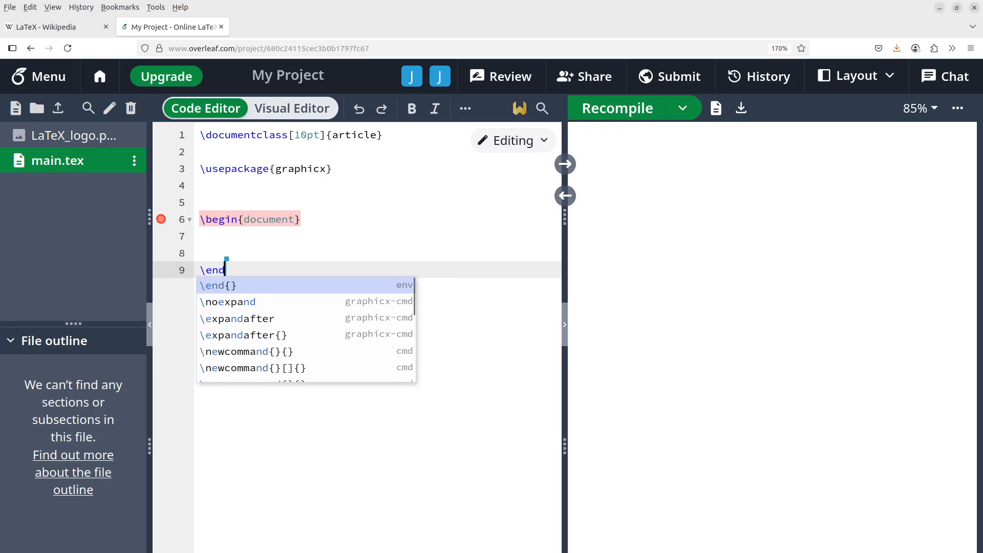
{"action": "type", "text": "{do"}
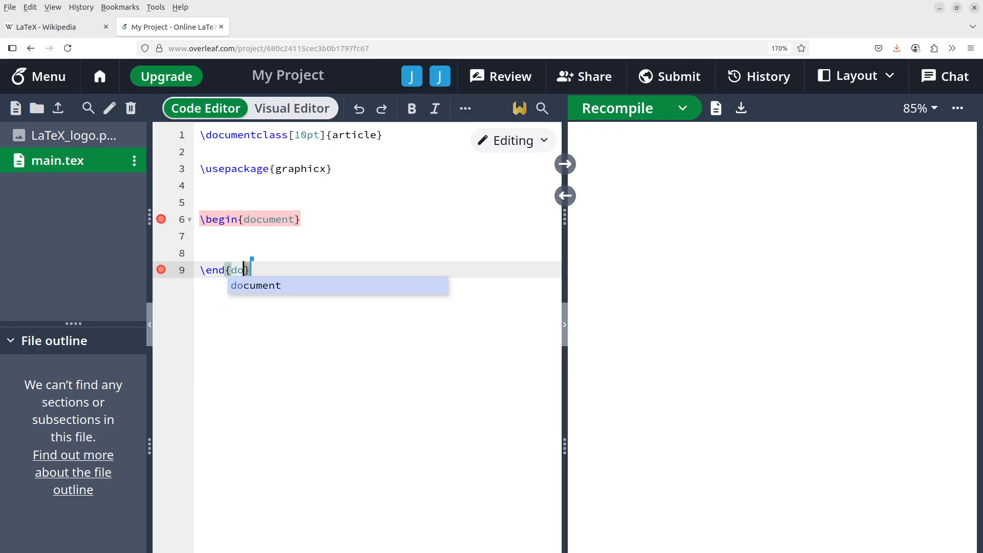
{"action": "left_click", "coordinate": [344, 281]}
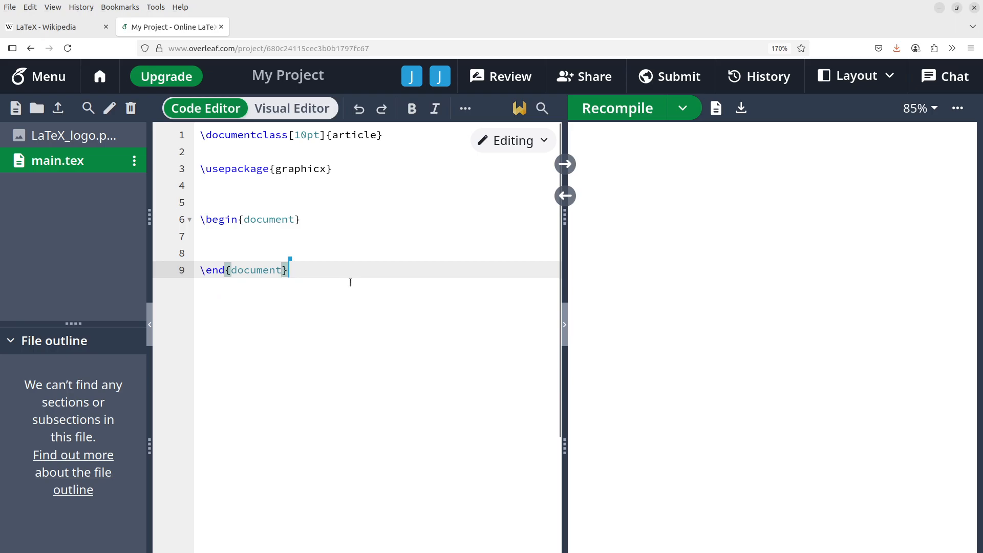
Step: Write 'Random Text' inside the body and recompile the PDF
{"action": "left_click", "coordinate": [299, 239]}
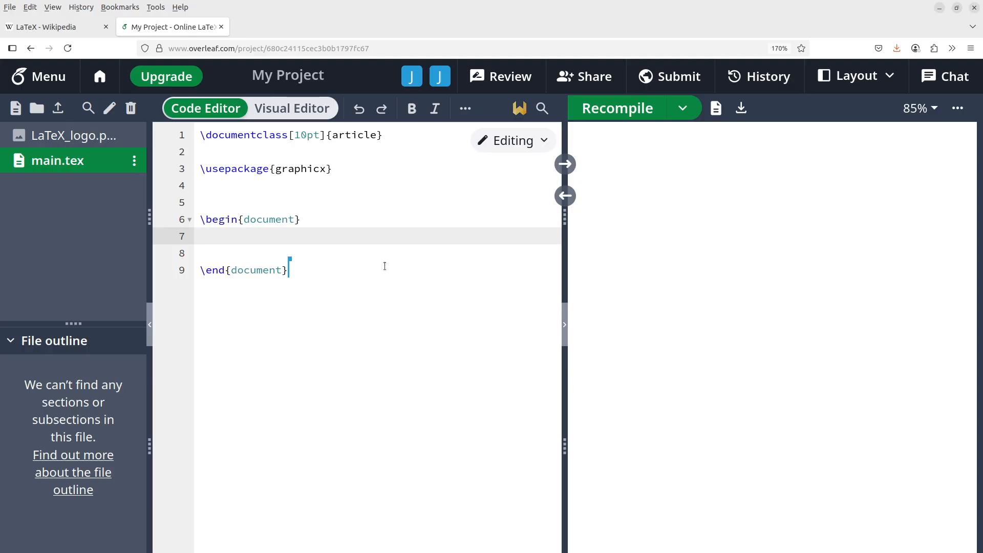
{"action": "key", "text": "Return"}
{"action": "type", "text": "Random Text"}
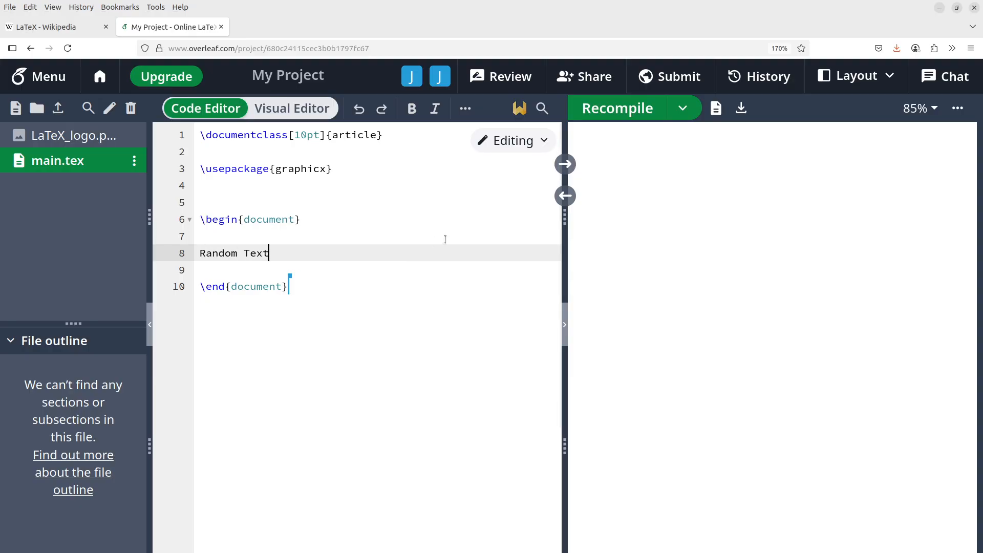
{"action": "left_click", "coordinate": [618, 108]}
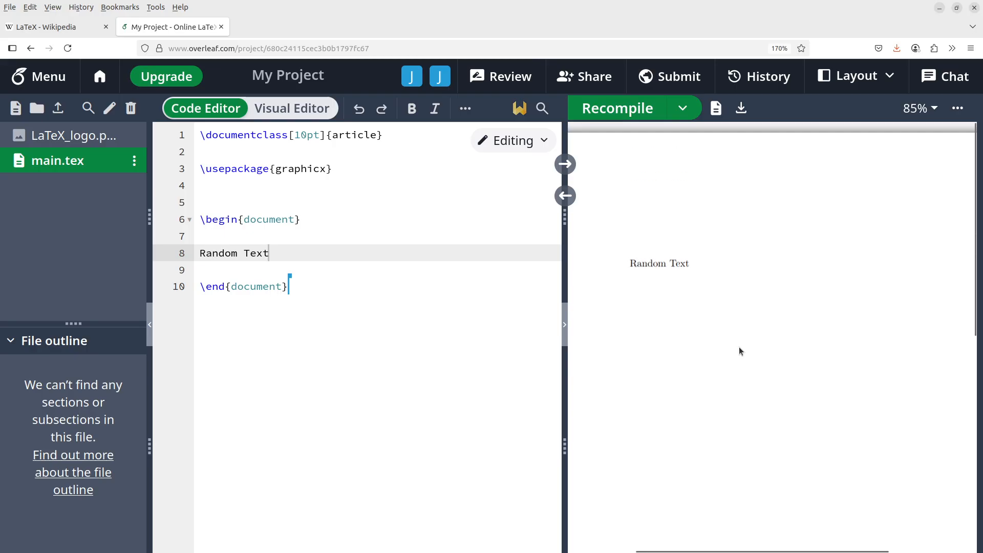
Step: Delete the 'Random Text' line, leaving several blank lines in the document body
{"action": "left_click_drag", "start_coordinate": [283, 255], "coordinate": [197, 250]}
{"action": "key", "text": "BackSpace"}
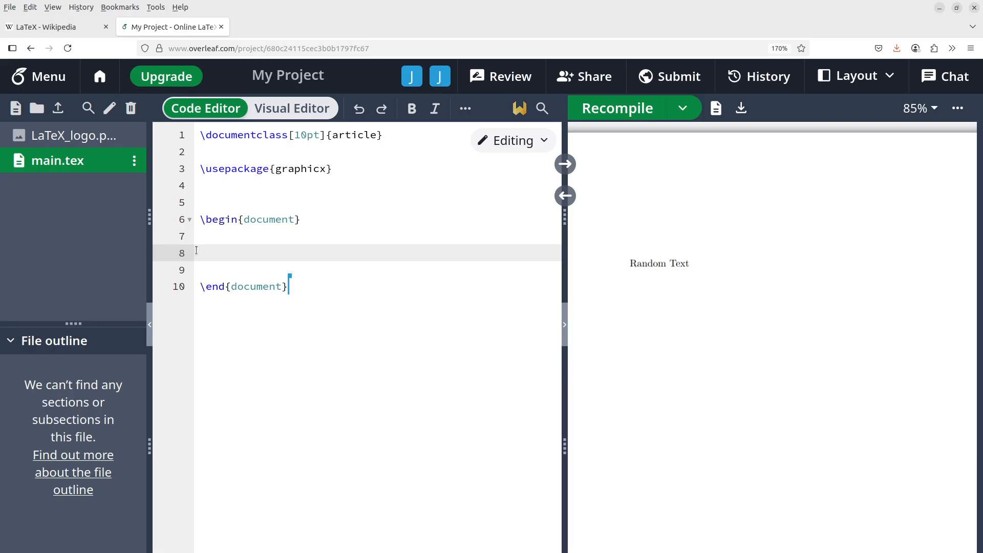
{"action": "key", "text": "BackSpace"}
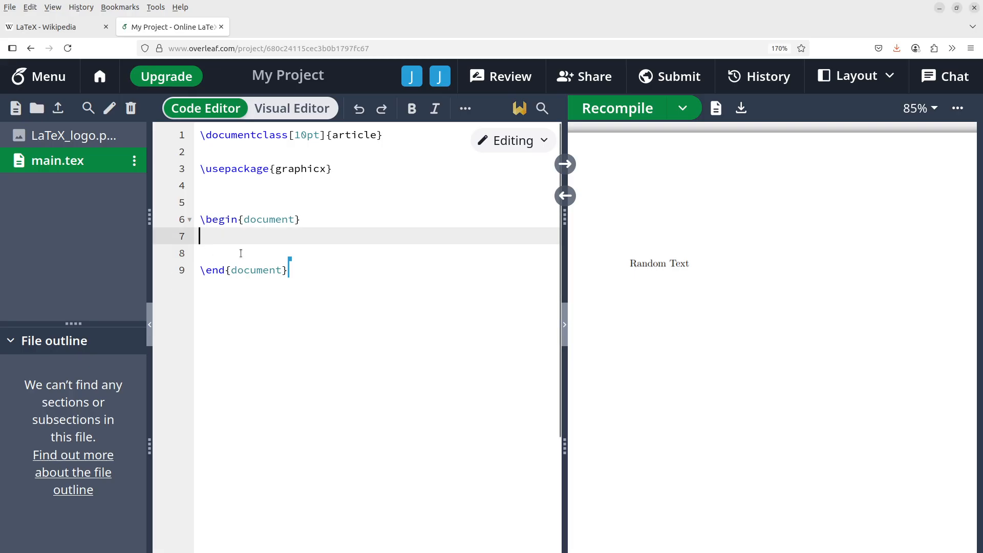
{"action": "key", "text": "Return"}
{"action": "key", "text": "Return"}
{"action": "key", "text": "Return"}
{"action": "key", "text": "Return"}
{"action": "key", "text": "Return"}
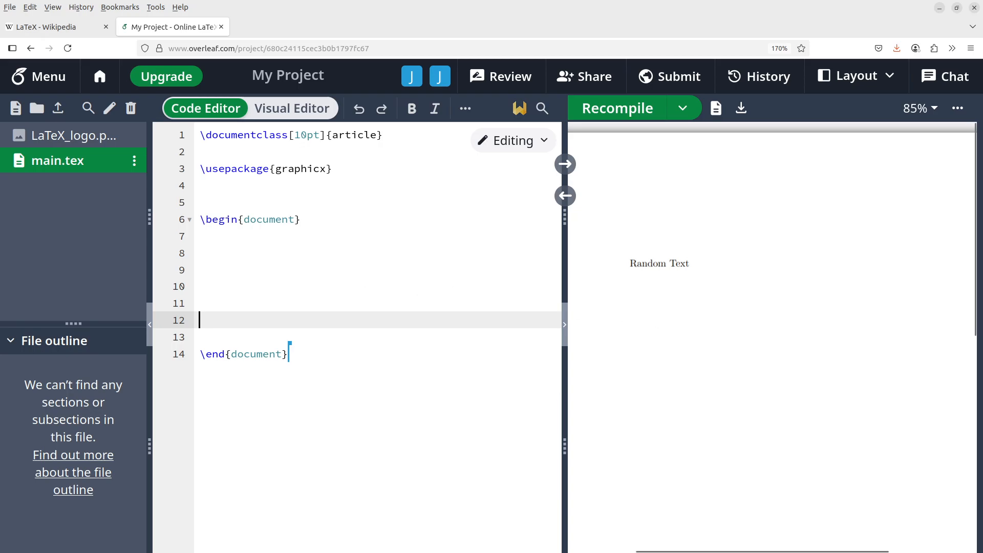
{"action": "left_click", "coordinate": [320, 268]}
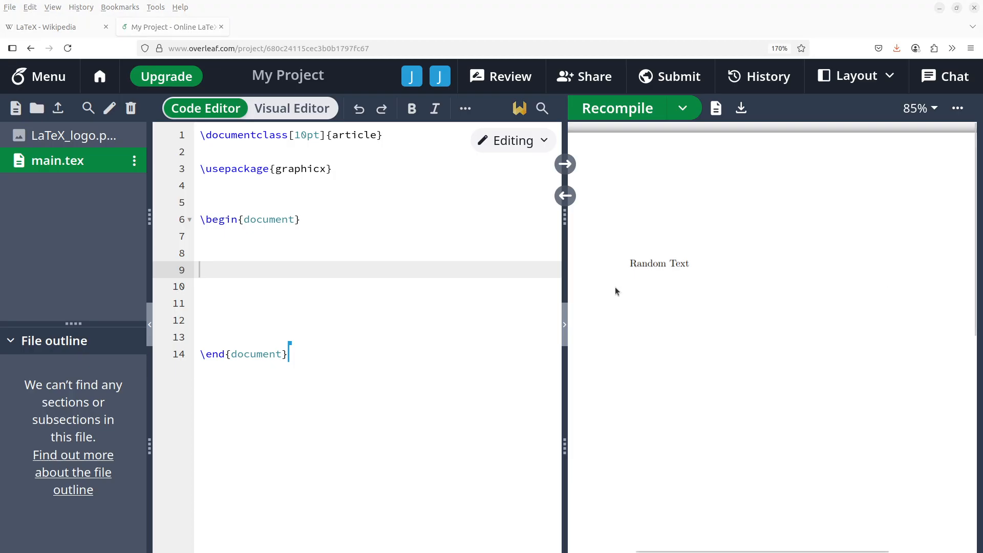
Step: Open a figure environment with \begin{figure}[h] on a new body line
{"action": "left_click", "coordinate": [257, 247]}
{"action": "key", "text": "Return"}
{"action": "type", "text": "\\begin"}
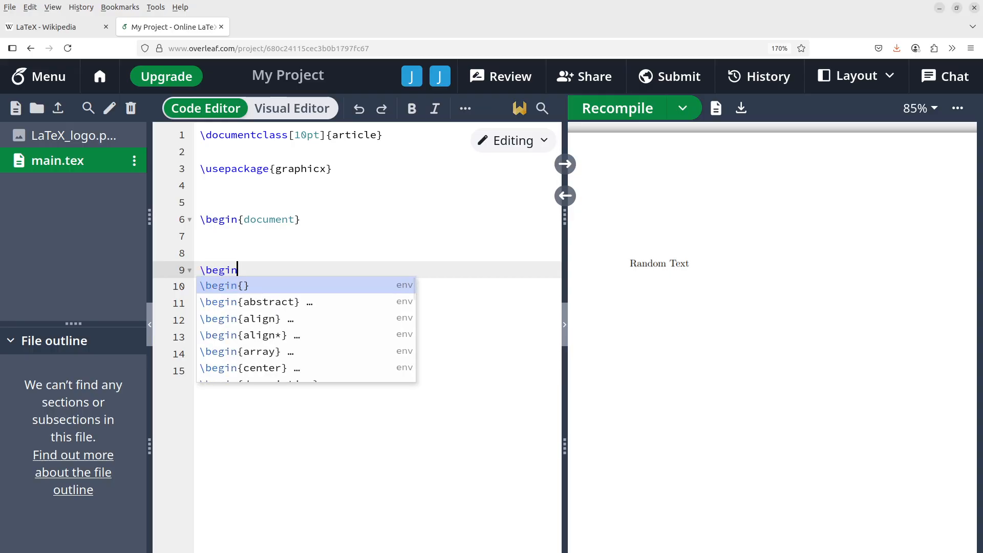
{"action": "key", "text": "Return"}
{"action": "type", "text": "figure}"}
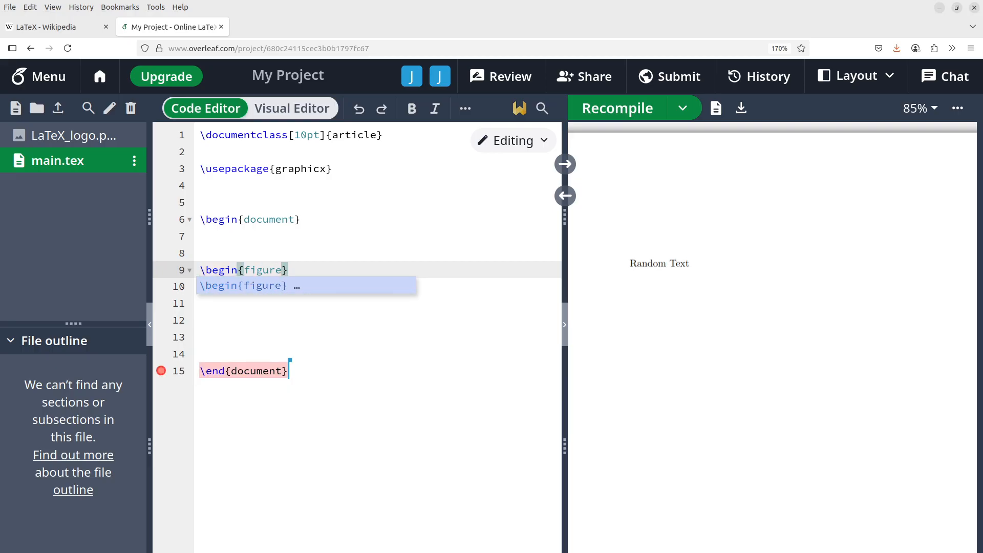
{"action": "type", "text": "["}
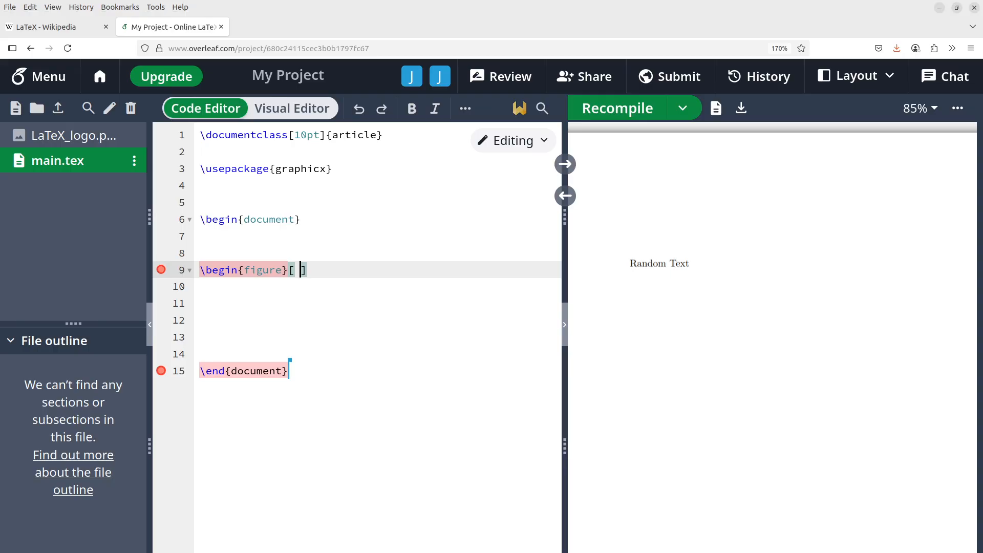
{"action": "type", "text": "h"}
{"action": "key", "text": "Delete"}
Step: Close it with \end{figure} and leave blank lines inside the figure
{"action": "key", "text": "Return"}
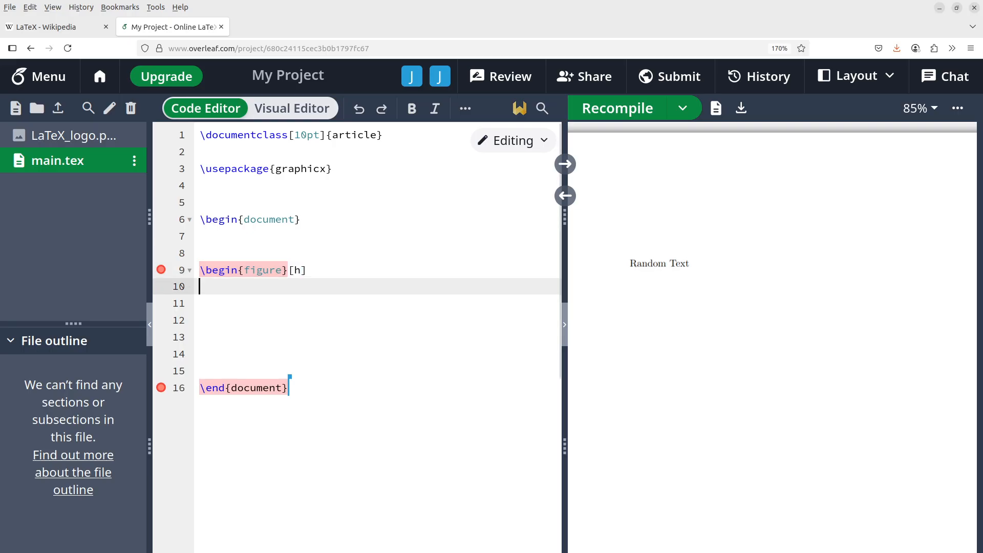
{"action": "key", "text": "Return"}
{"action": "key", "text": "Return"}
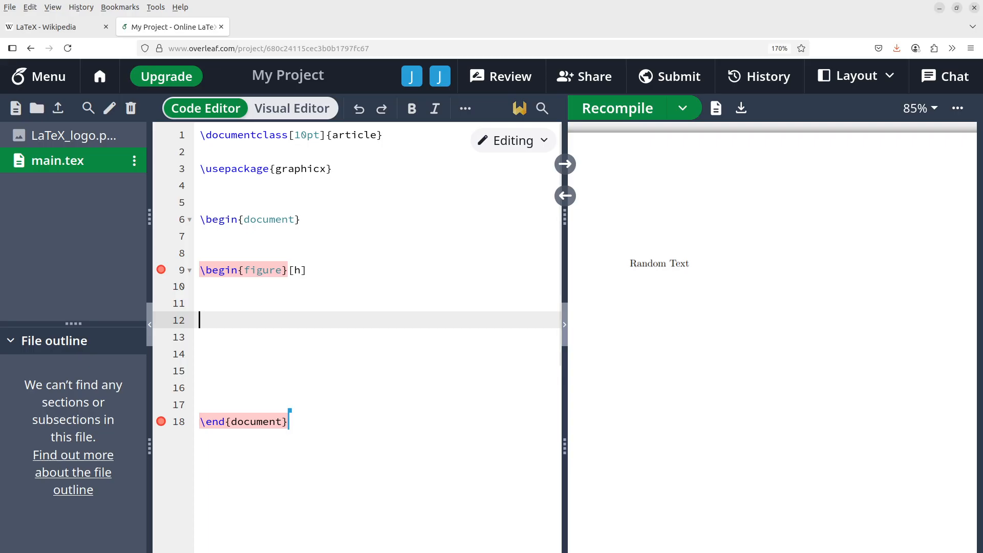
{"action": "type", "text": "\\end"}
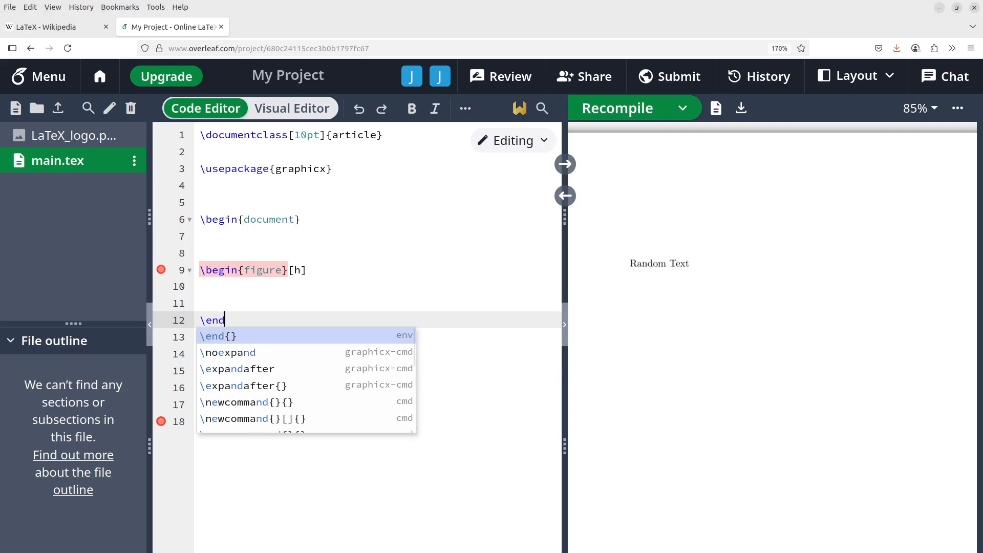
{"action": "key", "text": "Return"}
{"action": "type", "text": "figure"}
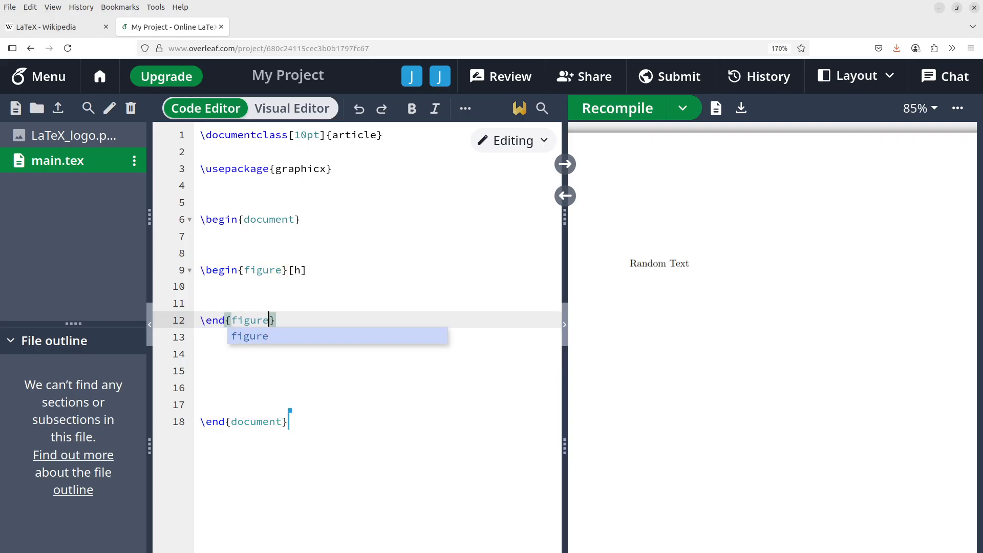
{"action": "key", "text": "Escape"}
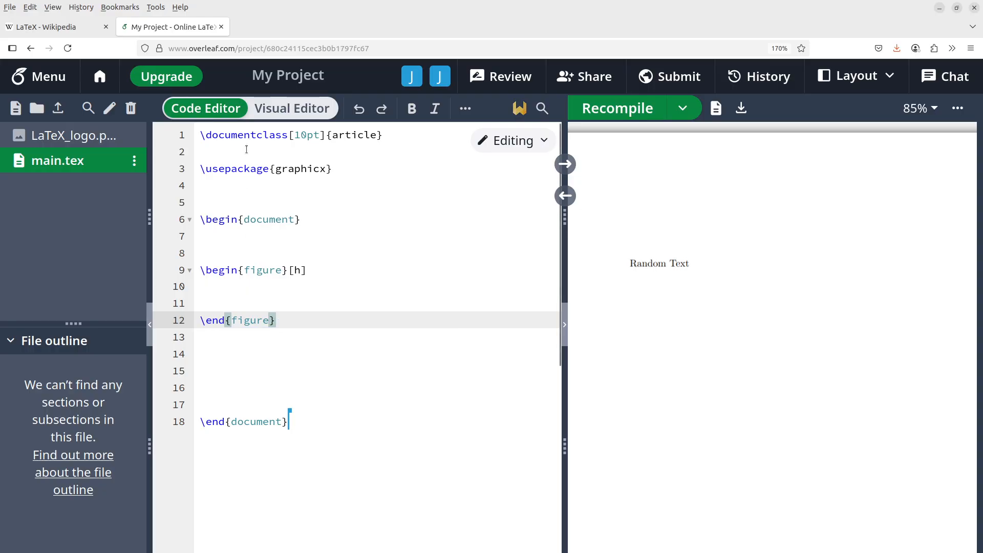
{"action": "left_click", "coordinate": [265, 289]}
{"action": "key", "text": "Return"}
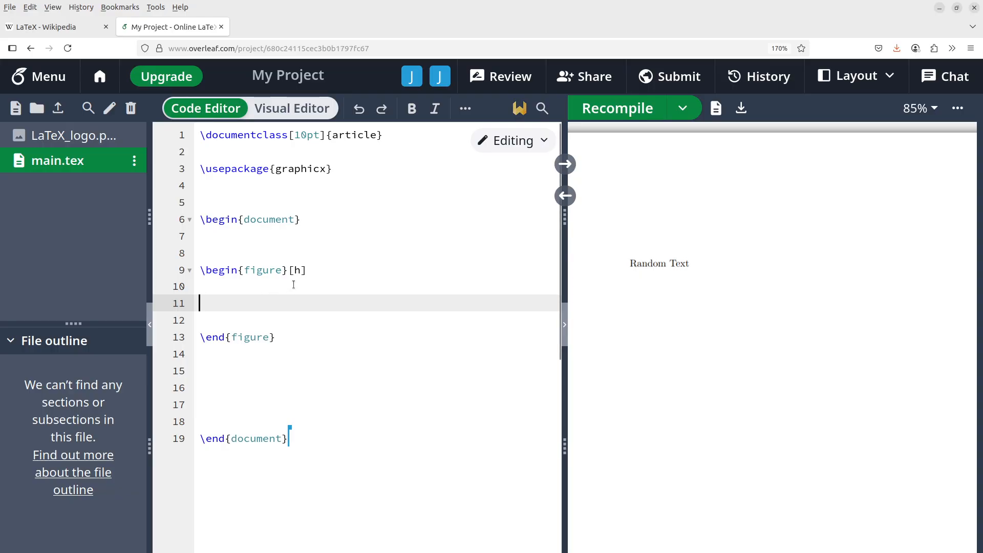
{"action": "left_click", "coordinate": [286, 286]}
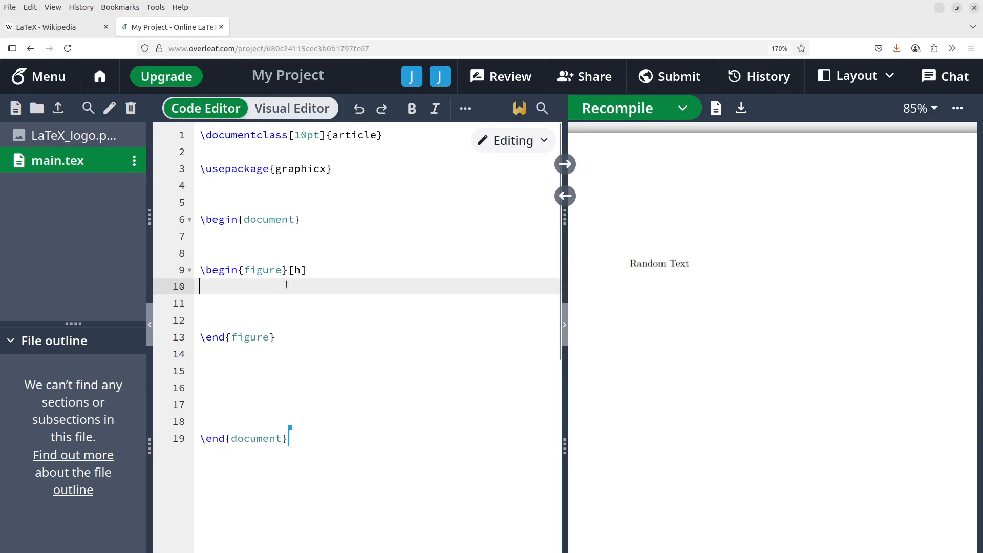
{"action": "key", "text": "Return"}
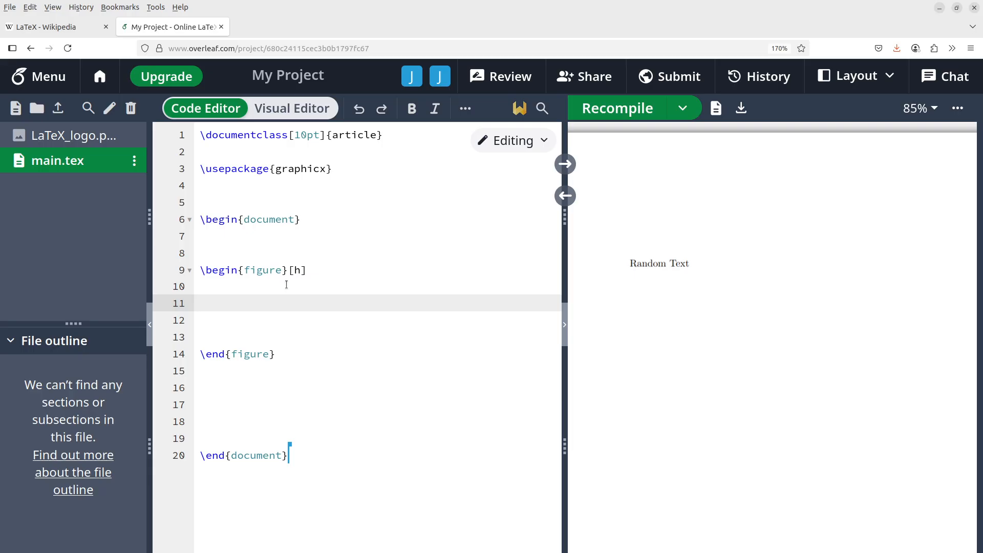
Step: Add \centering as the first line inside the figure
{"action": "left_click", "coordinate": [286, 284]}
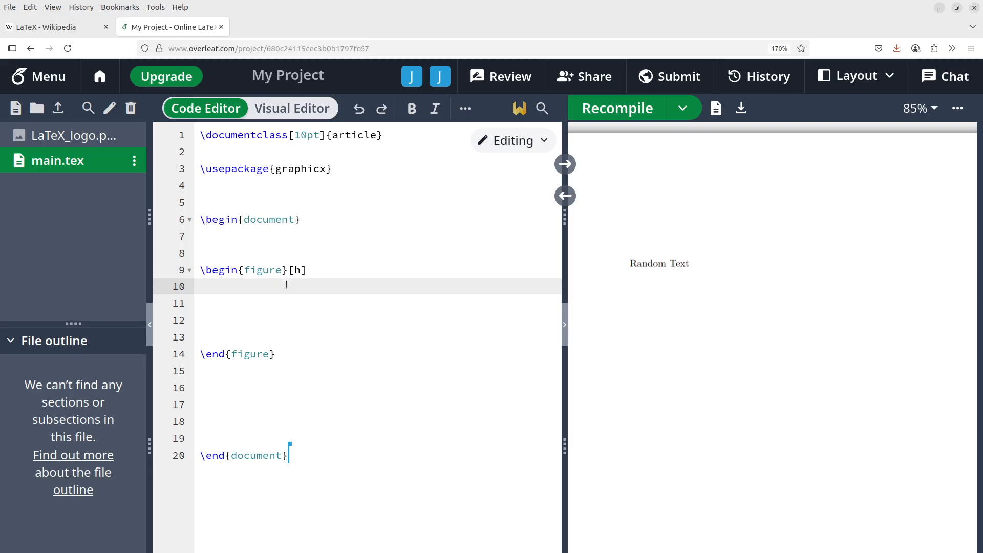
{"action": "type", "text": "\\cen"}
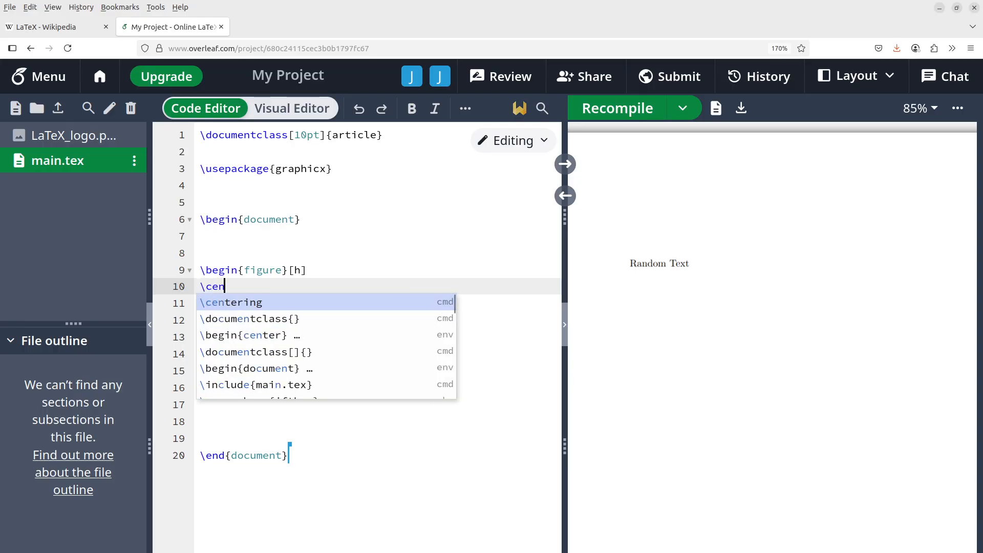
{"action": "type", "text": "tering"}
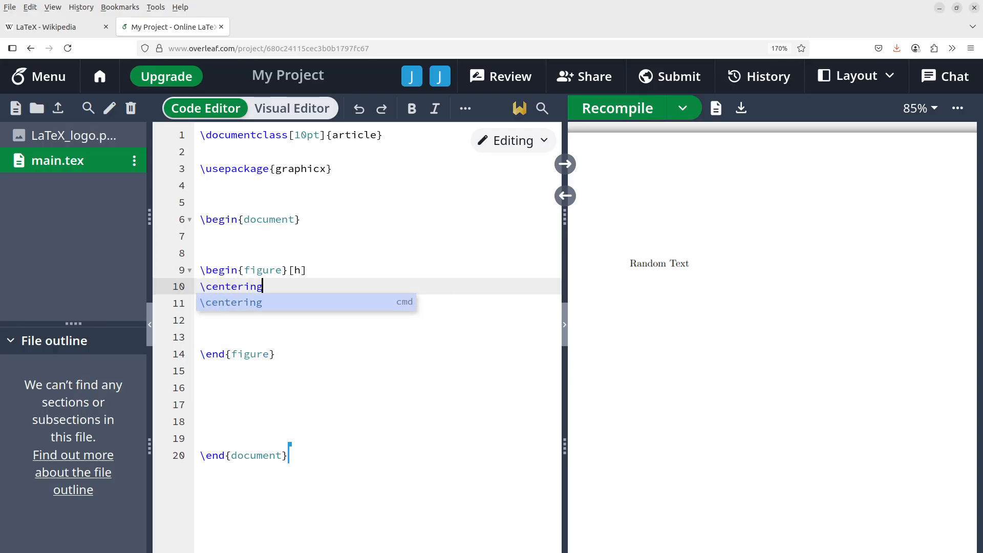
{"action": "left_click", "coordinate": [317, 281]}
{"action": "key", "text": "Return"}
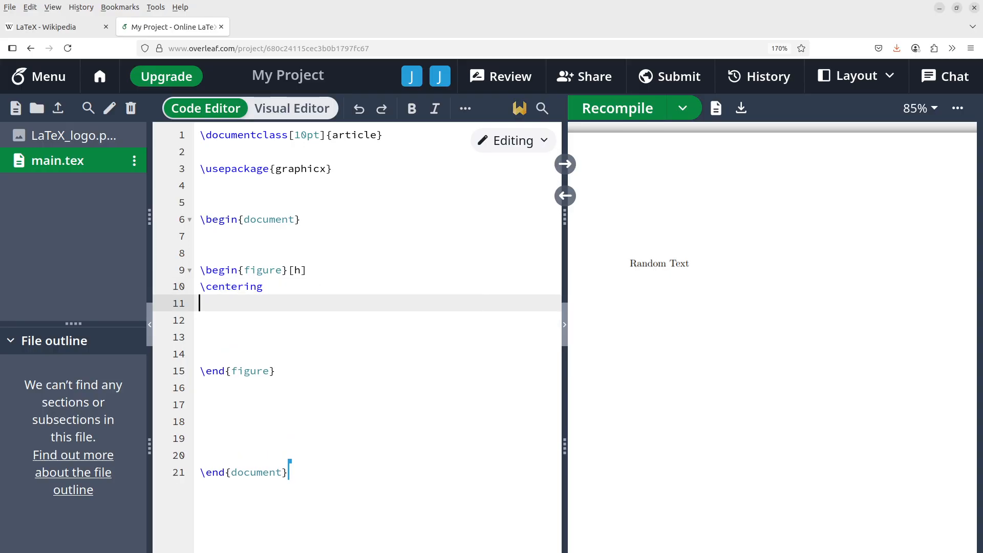
Step: Add \includegraphics[width=8cm]{LaTeX_logo.png} below it, then switch to the images folder
{"action": "type", "text": "\\incl"}
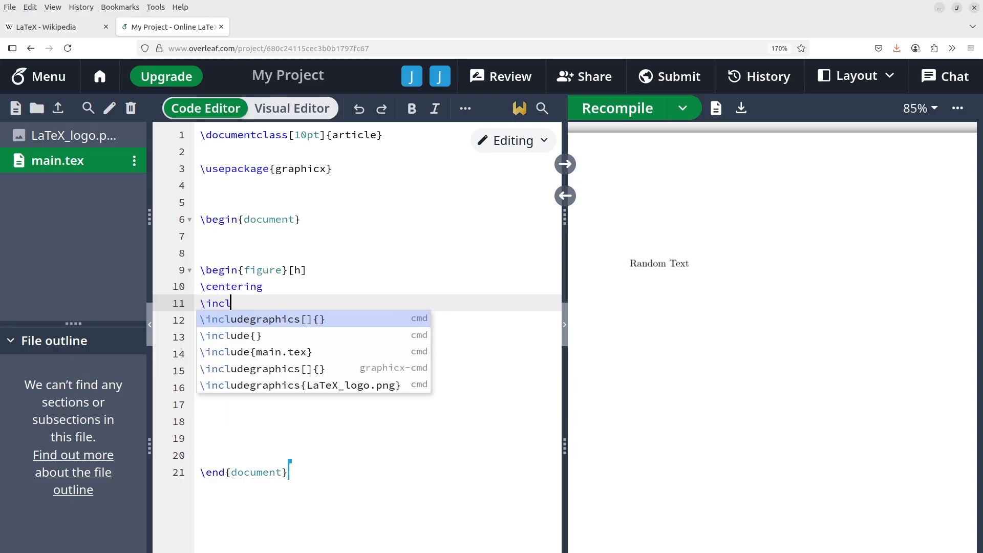
{"action": "type", "text": "udegraphics"}
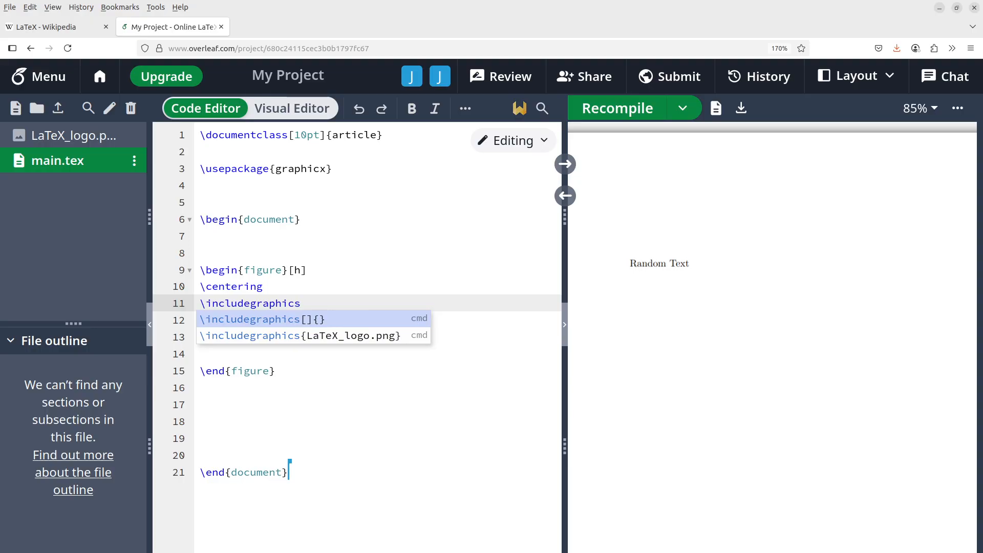
{"action": "type", "text": "["}
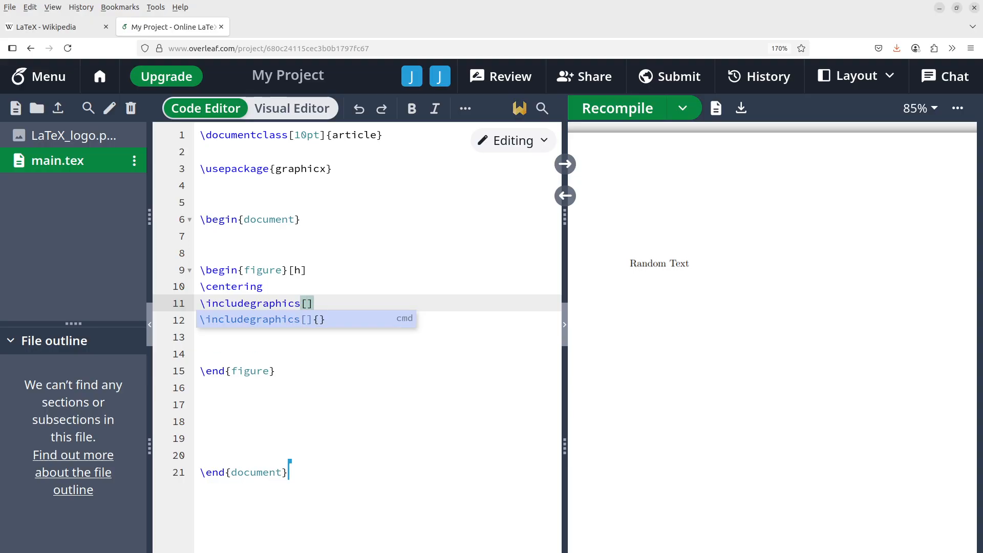
{"action": "key", "text": "Left"}
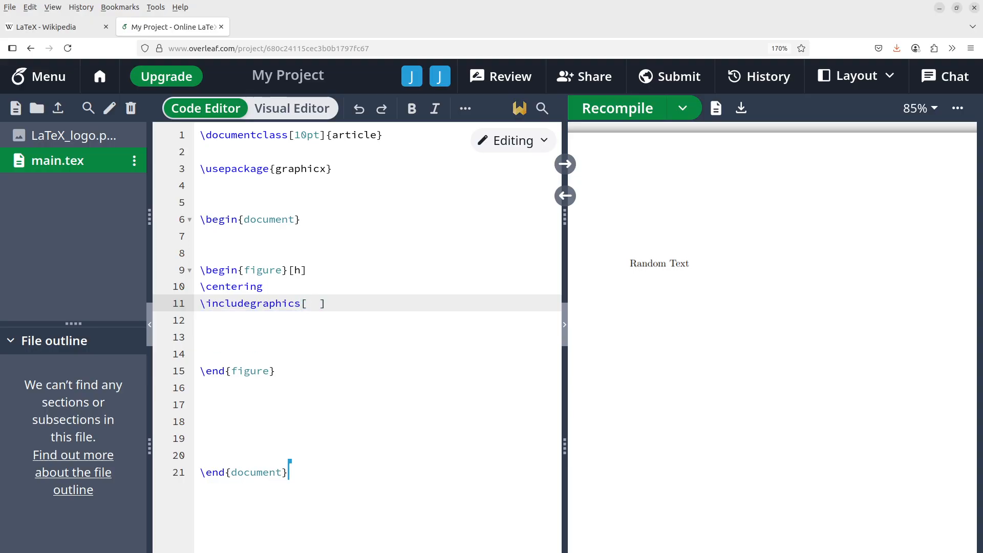
{"action": "type", "text": "wit"}
{"action": "key", "text": "BackSpace"}
{"action": "type", "text": "dth=8cm"}
{"action": "key", "text": "Right"}
{"action": "key", "text": "Right"}
{"action": "type", "text": "{"}
{"action": "type", "text": "LaTe"}
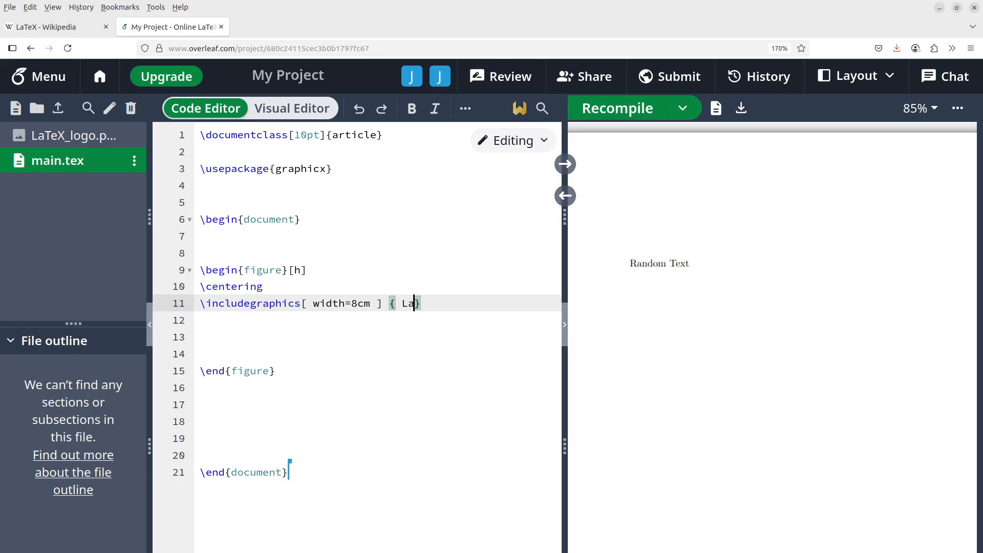
{"action": "type", "text": "X_logo.png"}
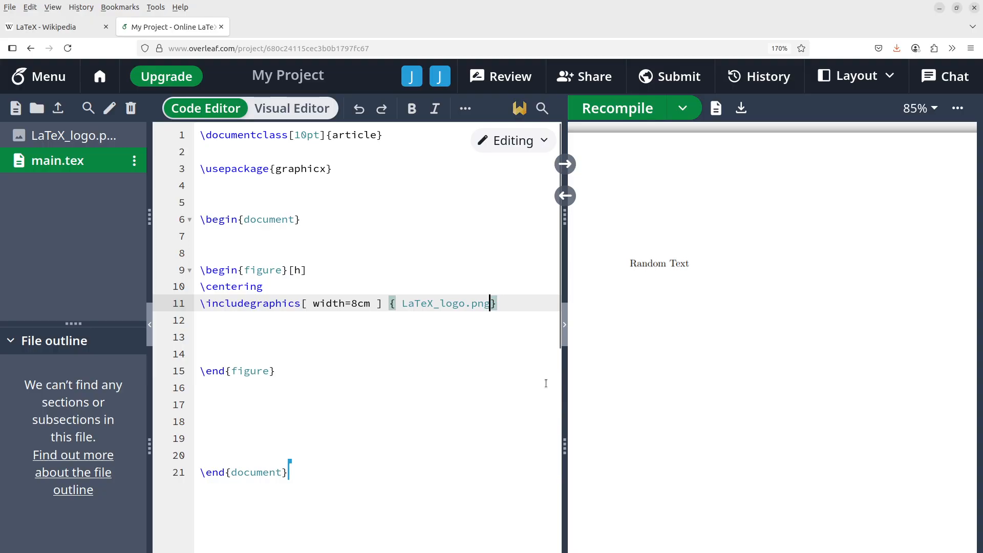
{"action": "left_click", "coordinate": [404, 305]}
{"action": "key", "text": "BackSpace"}
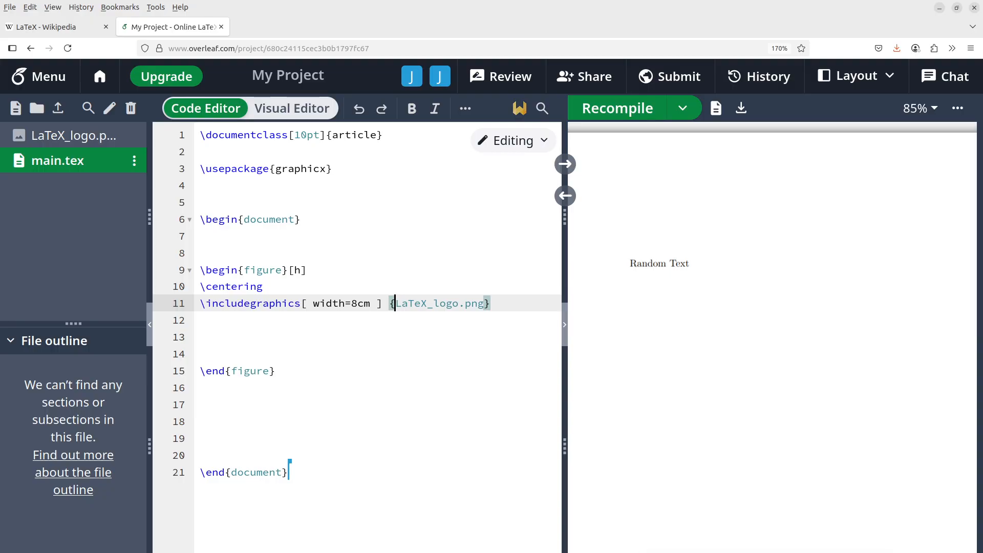
{"action": "key", "text": "alt+Tab"}
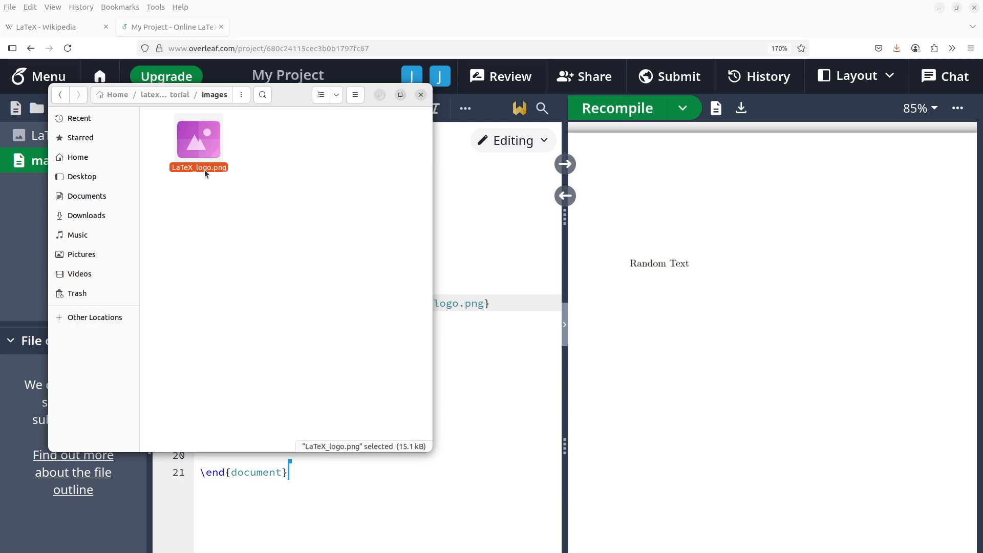
Step: Maximize the Files window, then minimize it to bring the Overleaf editor back
{"action": "left_click", "coordinate": [401, 95]}
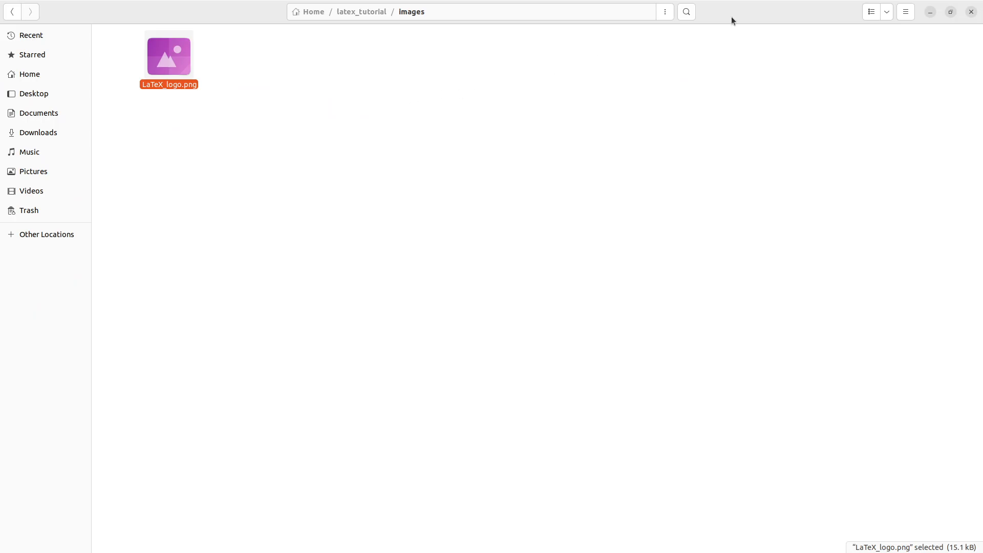
{"action": "left_click", "coordinate": [930, 12]}
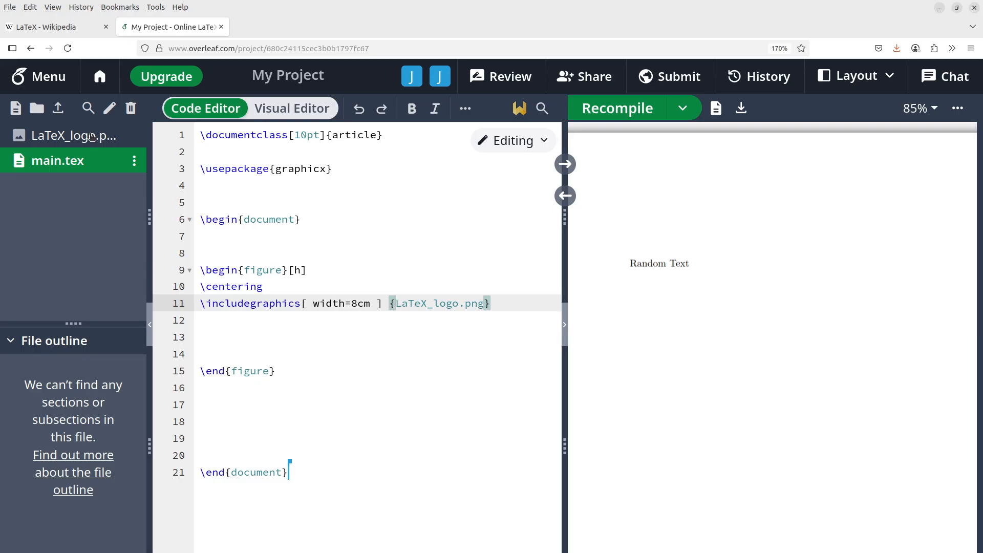
{"action": "left_click", "coordinate": [91, 136]}
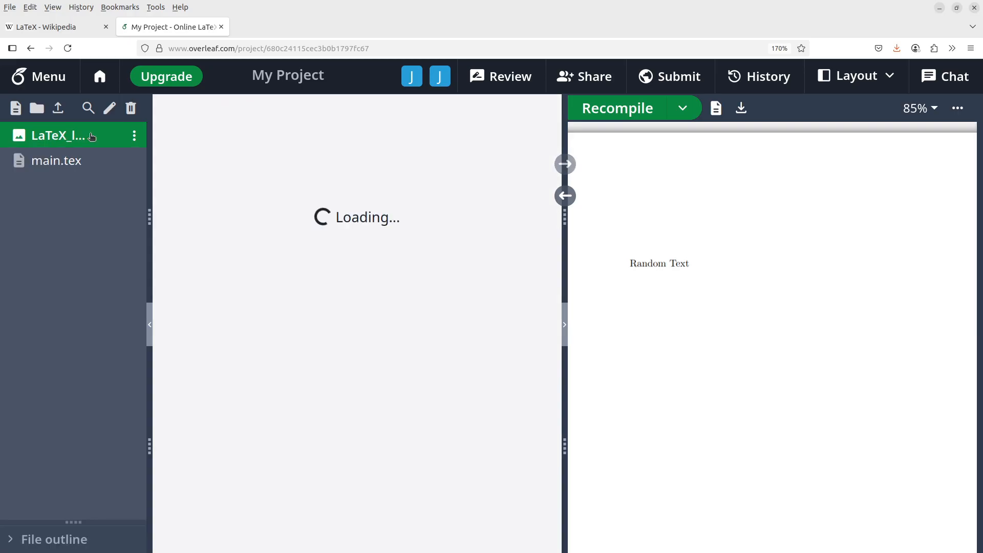
{"action": "left_click", "coordinate": [134, 135]}
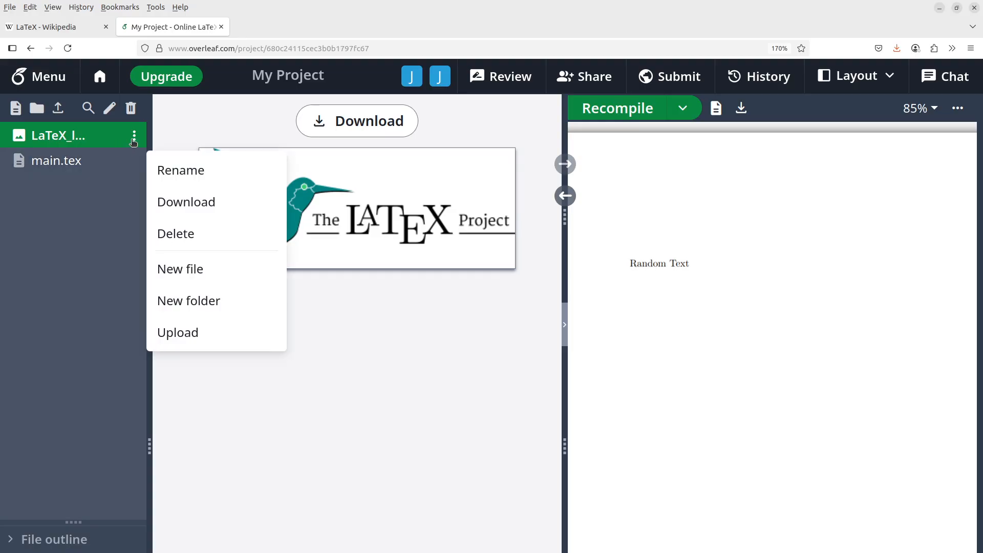
{"action": "left_click", "coordinate": [88, 312]}
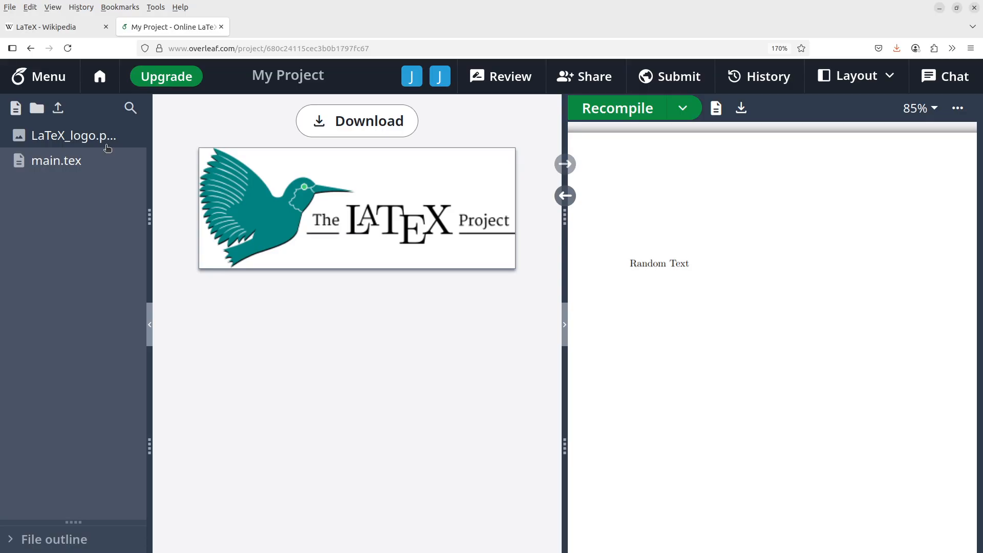
{"action": "left_click", "coordinate": [80, 162]}
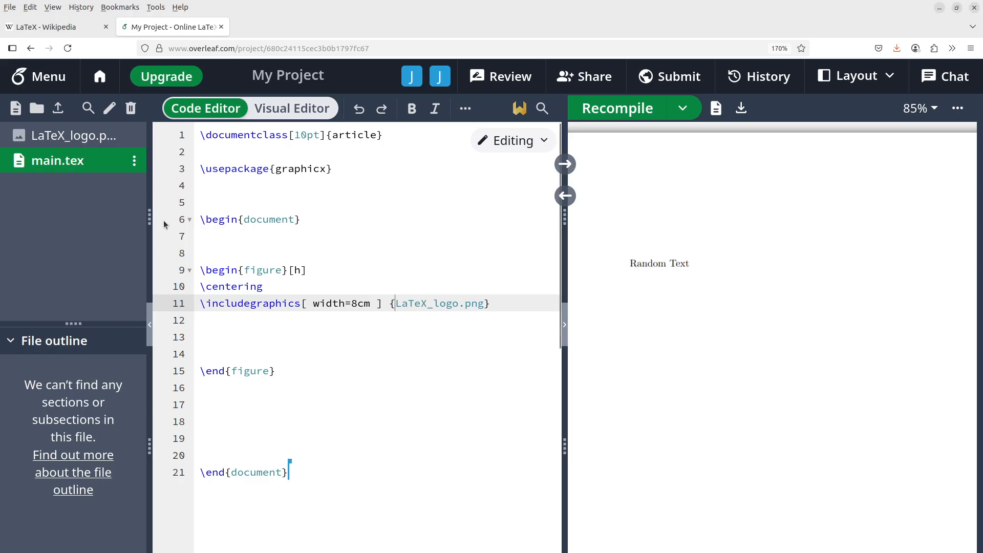
{"action": "left_click", "coordinate": [94, 136]}
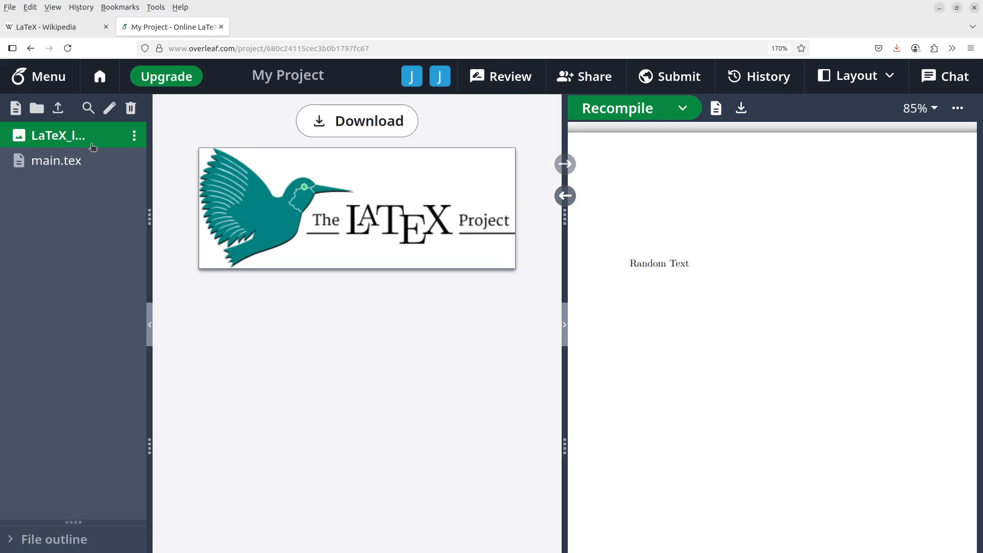
{"action": "left_click", "coordinate": [88, 165]}
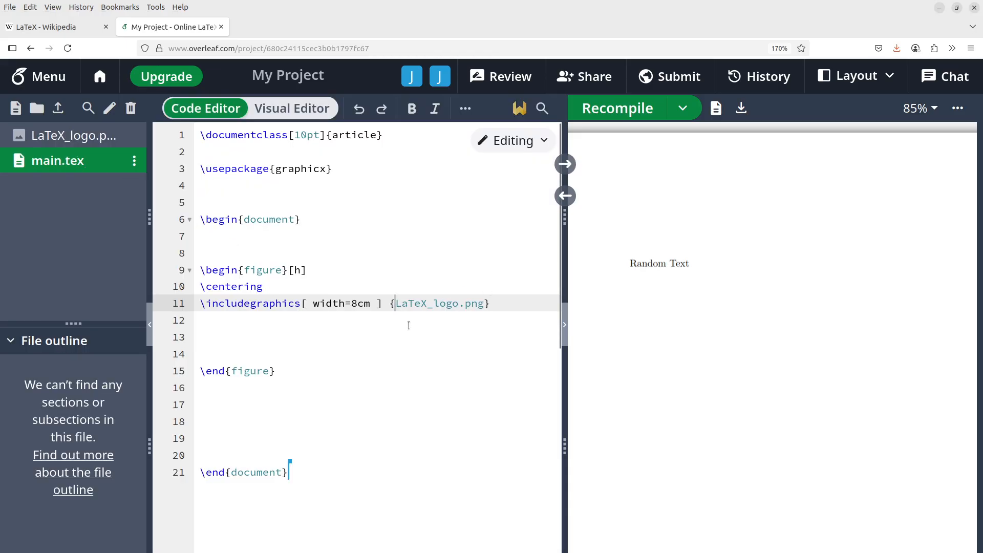
Step: Add a \caption{\LaTeX logo} line right after the \includegraphics line on line 11
{"action": "left_click", "coordinate": [498, 304]}
{"action": "key", "text": "Return"}
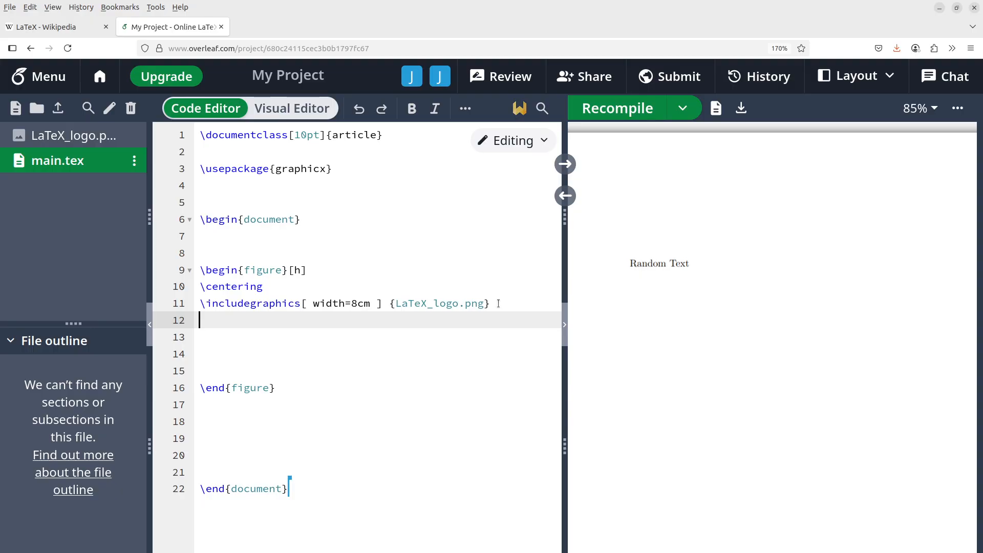
{"action": "type", "text": "\\caption"}
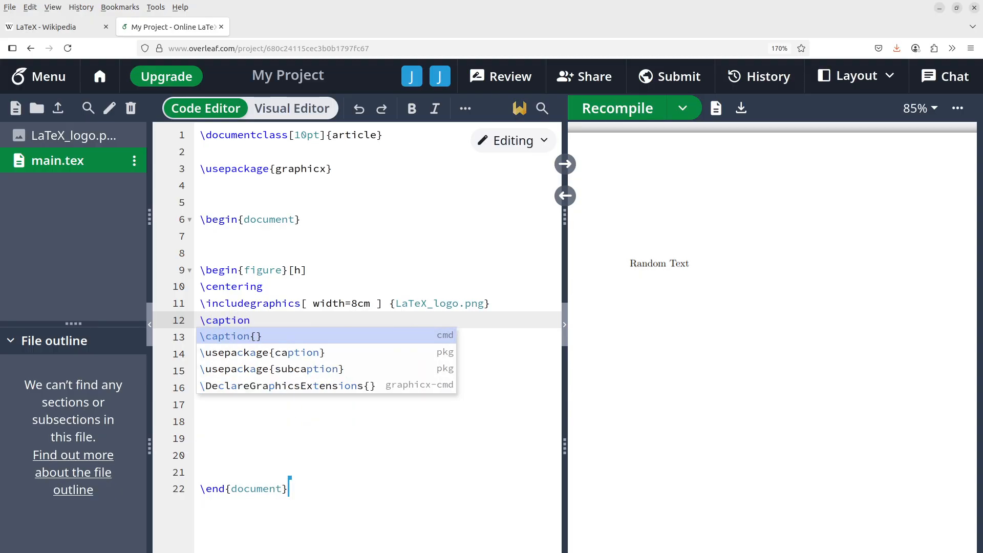
{"action": "key", "text": "Return"}
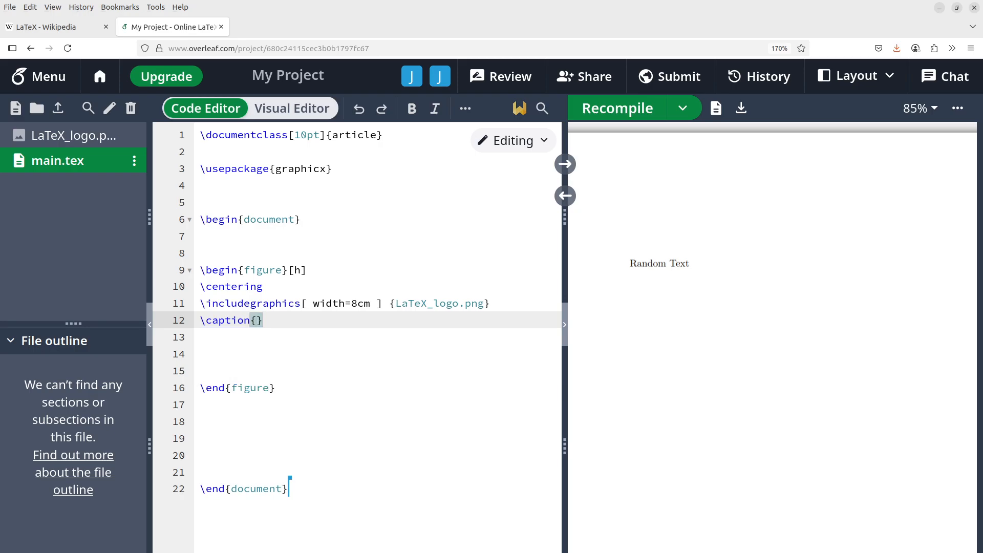
{"action": "type", "text": "LaTex"}
{"action": "key", "text": "BackSpace"}
{"action": "key", "text": "BackSpace"}
{"action": "type", "text": "X logo"}
{"action": "key", "text": "Left"}
{"action": "key", "text": "Left"}
{"action": "key", "text": "Left"}
{"action": "key", "text": "Left"}
{"action": "key", "text": "Left"}
{"action": "key", "text": "Left"}
{"action": "key", "text": "Left"}
{"action": "key", "text": "Left"}
{"action": "key", "text": "Left"}
{"action": "key", "text": "Left"}
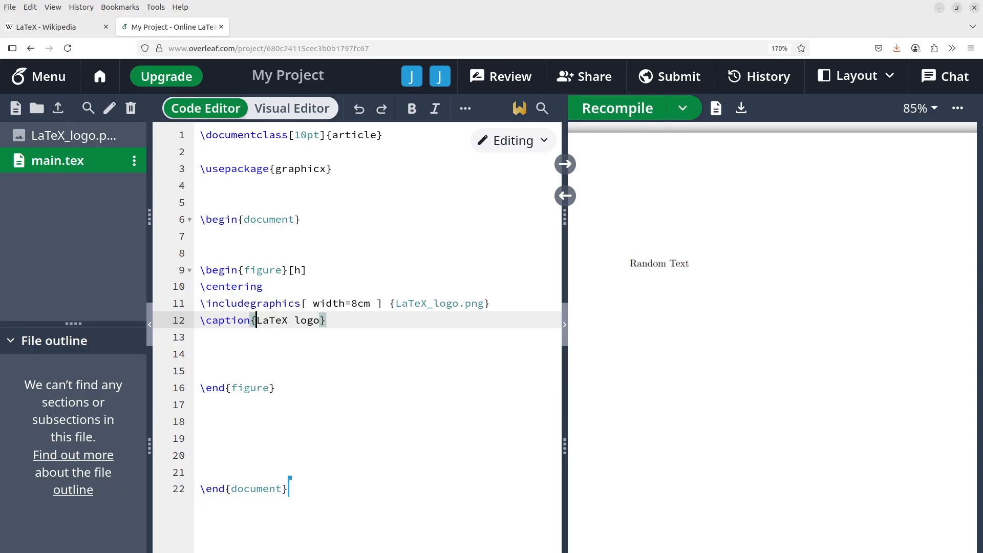
{"action": "type", "text": "\\"}
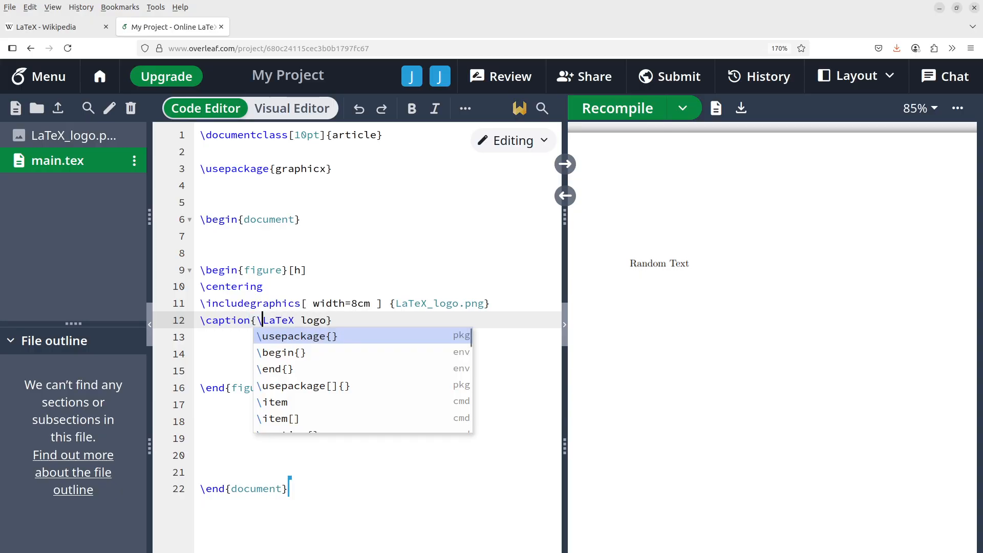
{"action": "left_click", "coordinate": [428, 303]}
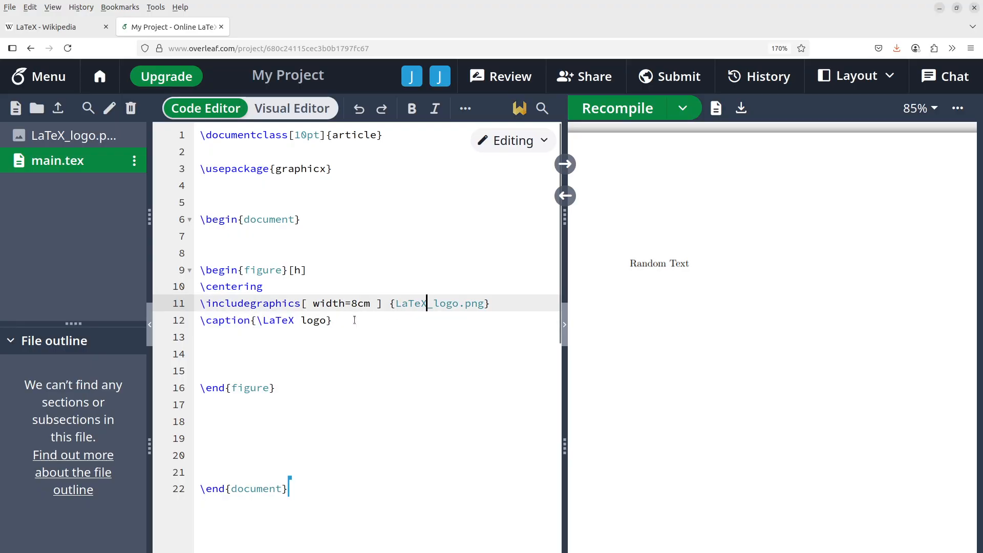
{"action": "left_click", "coordinate": [334, 321]}
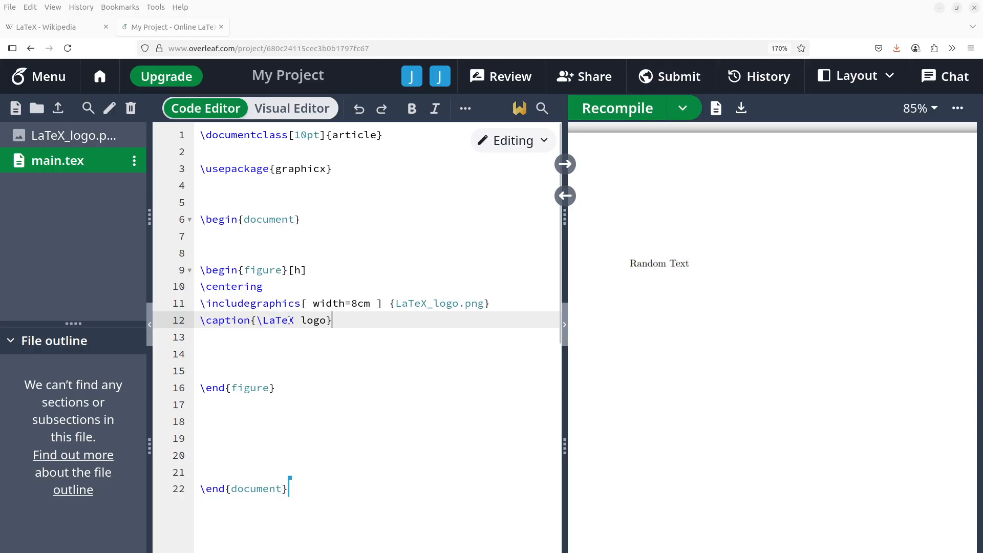
Step: Compile the document, then widen the logo from width=8cm to 10cm and recompile
{"action": "left_click", "coordinate": [618, 108]}
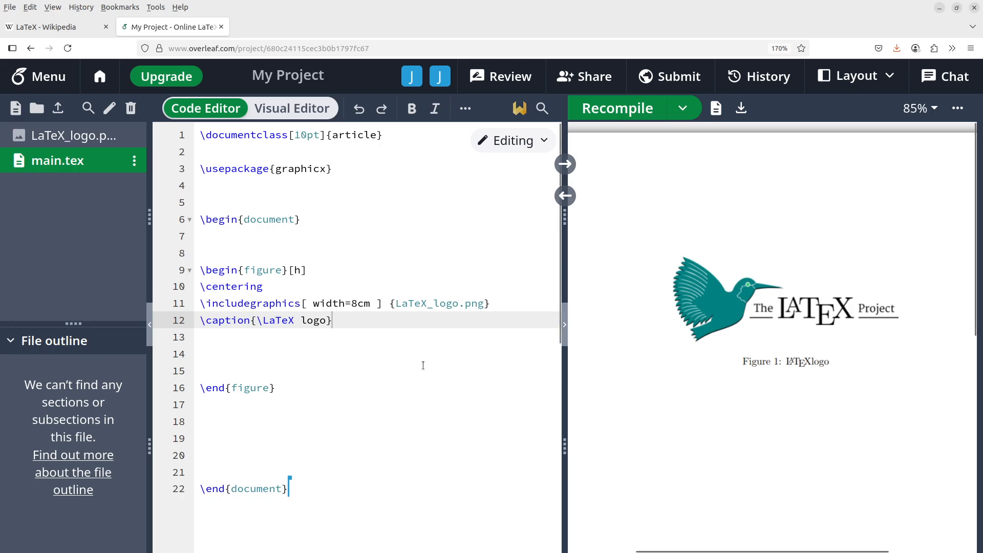
{"action": "left_click", "coordinate": [357, 303]}
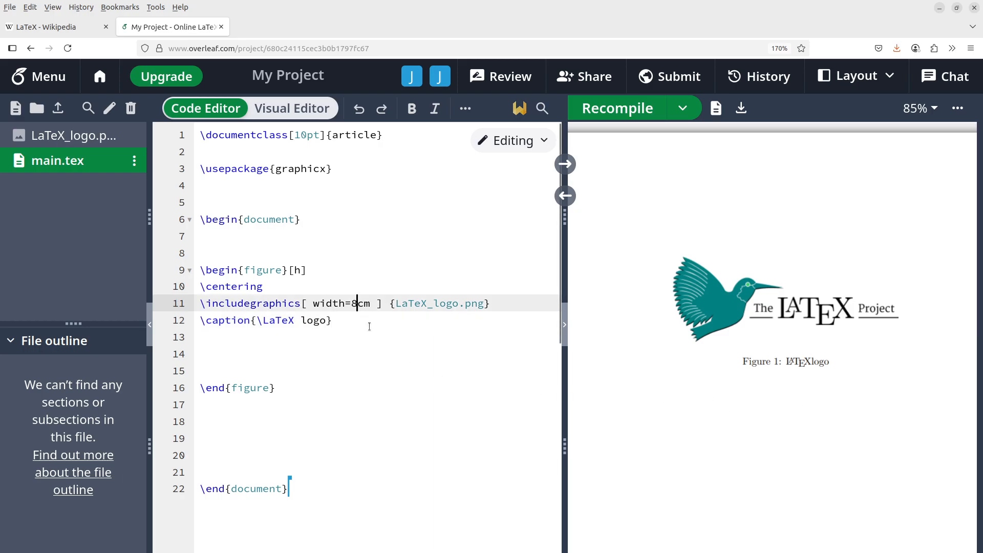
{"action": "key", "text": "BackSpace"}
{"action": "type", "text": "10"}
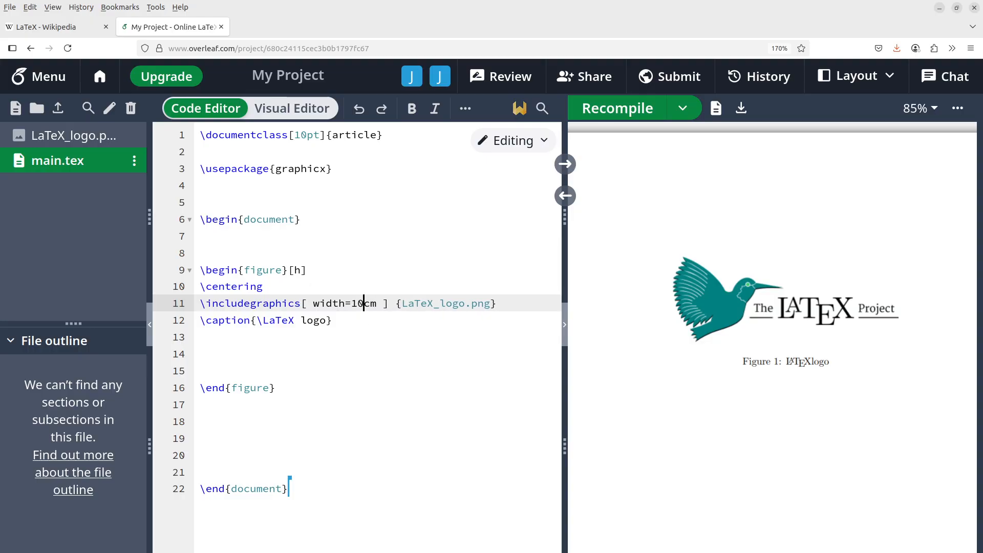
{"action": "left_click", "coordinate": [627, 111]}
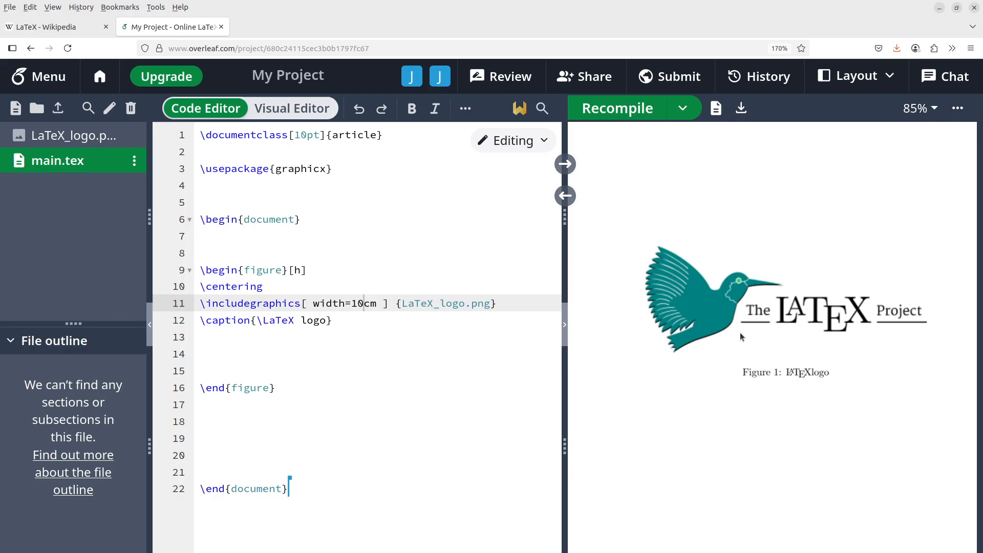
Step: Delete the backslash before LaTeX in the caption and recompile to show 'Figure 1: LaTeX logo'
{"action": "left_click", "coordinate": [264, 321]}
{"action": "key", "text": "BackSpace"}
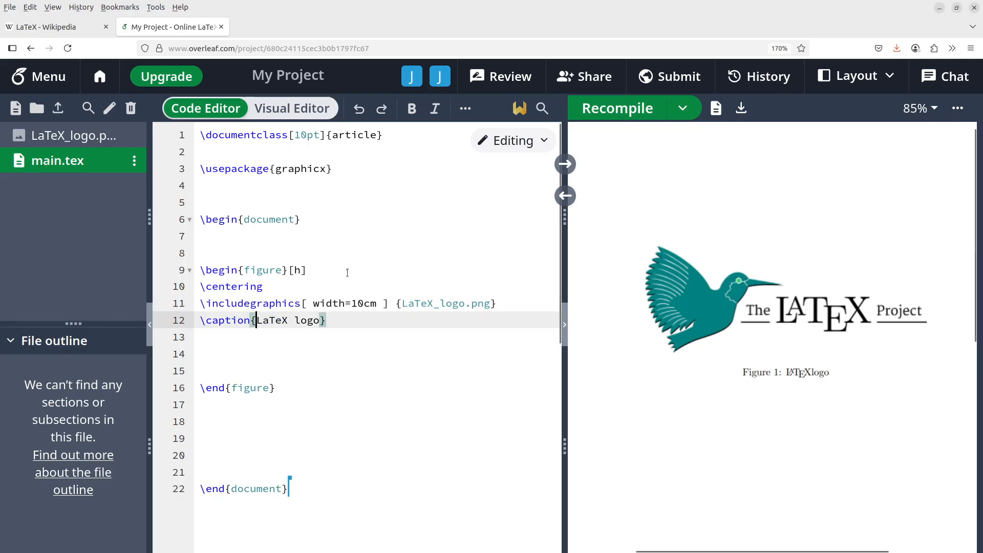
{"action": "left_click", "coordinate": [617, 110]}
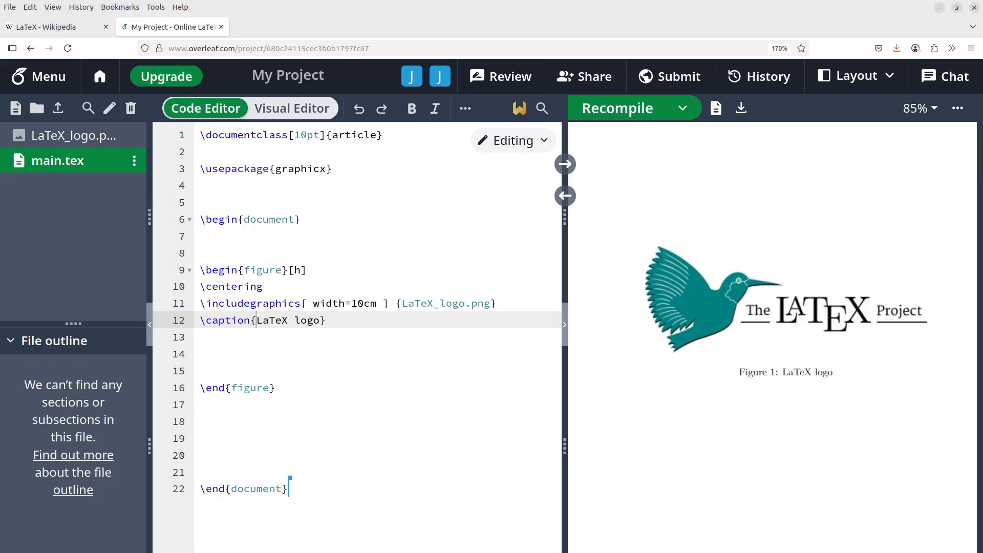
{"action": "key", "text": "alt+Tab"}
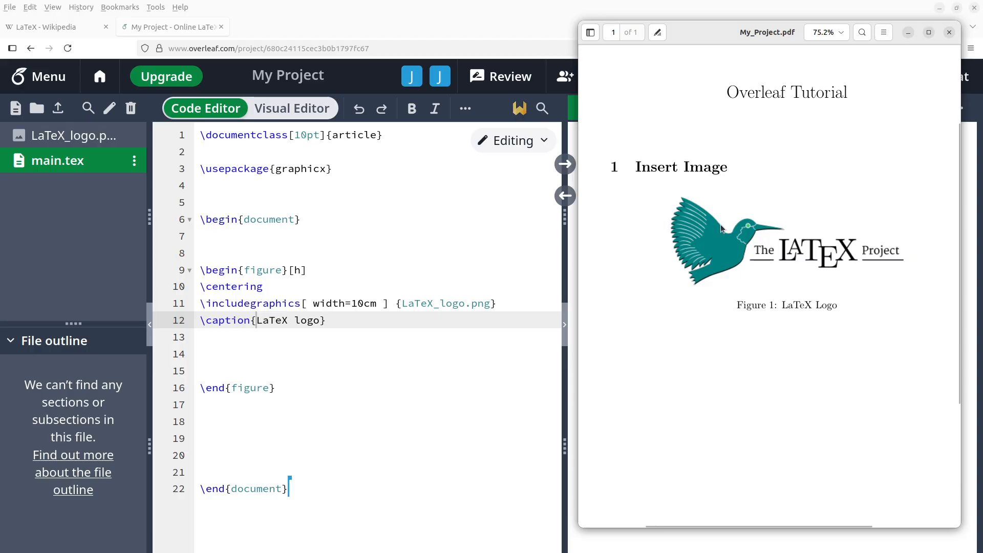
Step: Return to the Overleaf editor with main.tex, moving the My_Project.pdf viewer behind it
{"action": "left_click", "coordinate": [427, 259]}
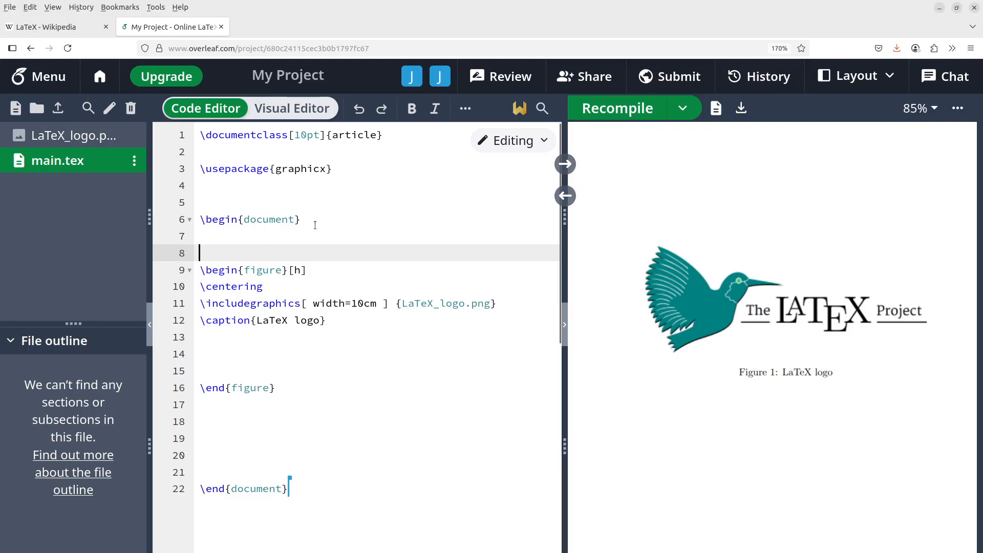
Step: Add \title{Overleaf Tutorial} on a new line above \begin{document}
{"action": "left_click_drag", "start_coordinate": [315, 226], "coordinate": [200, 221]}
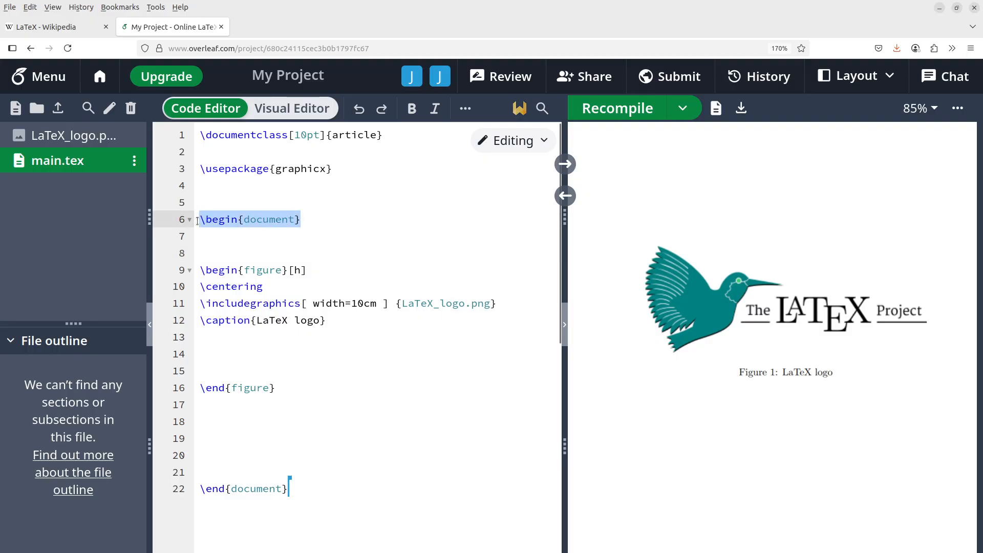
{"action": "left_click_drag", "start_coordinate": [197, 221], "coordinate": [197, 220]}
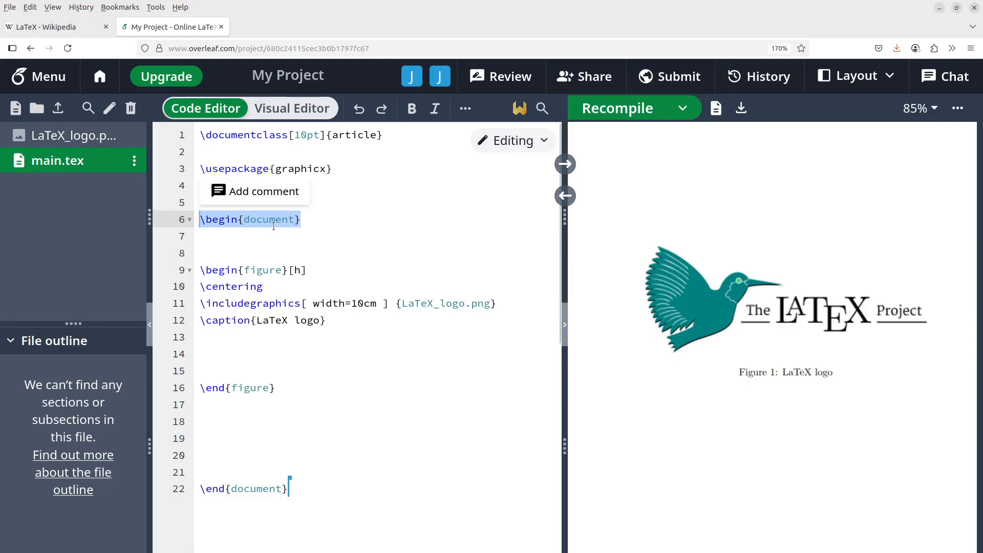
{"action": "left_click", "coordinate": [219, 187]}
{"action": "key", "text": "Return"}
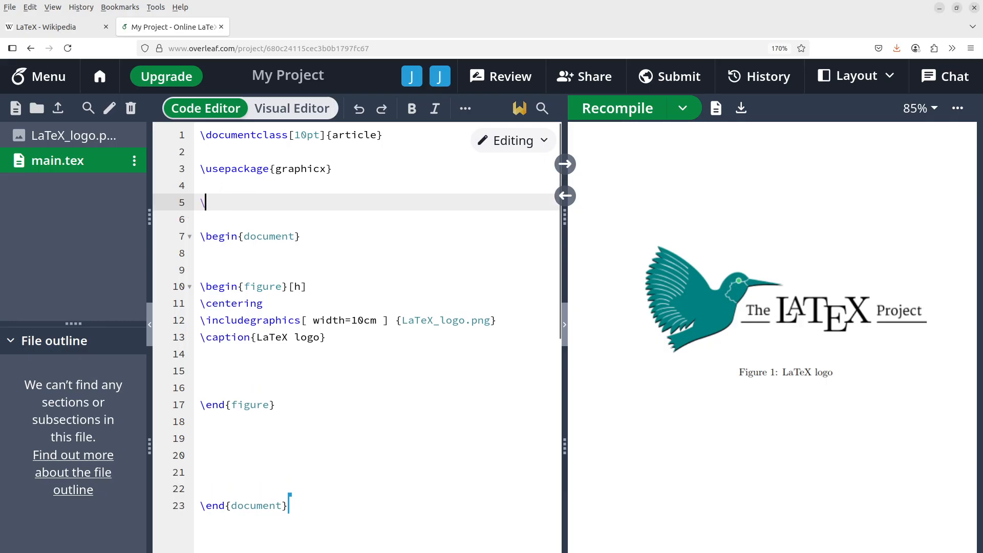
{"action": "type", "text": "\\title{"}
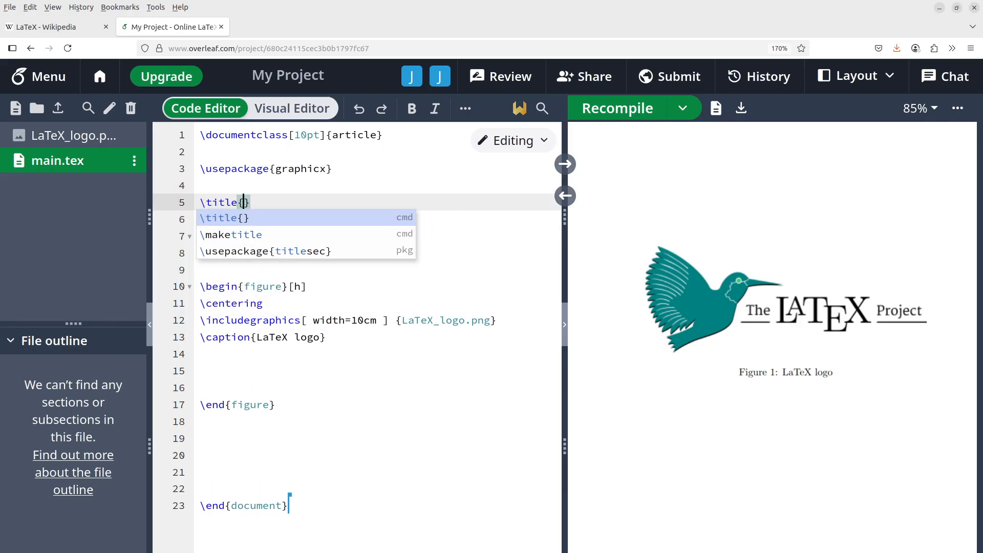
{"action": "key", "text": "Return"}
{"action": "type", "text": "Overleaf T"}
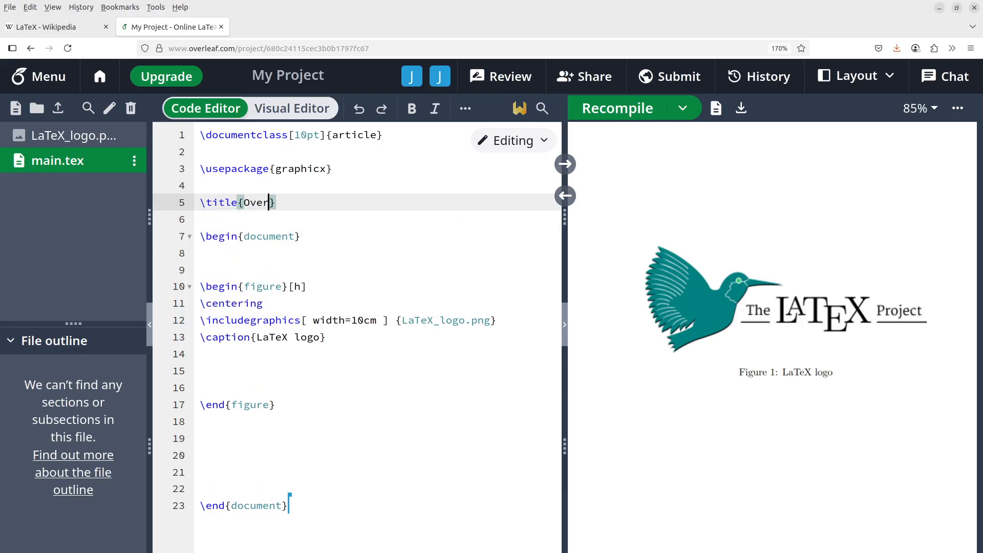
{"action": "type", "text": "utorial"}
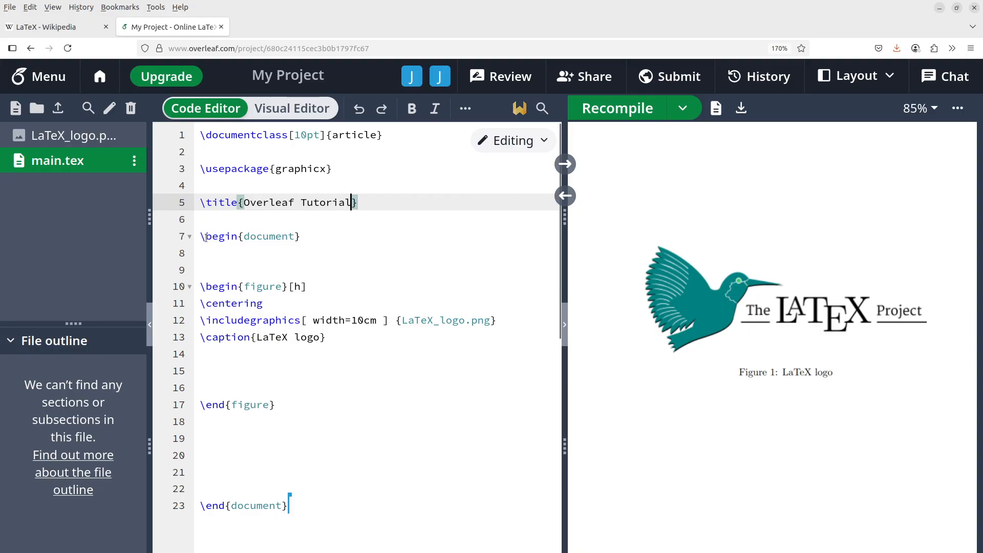
Step: Insert \maketitle after \begin{document} and recompile to show the title
{"action": "left_click", "coordinate": [240, 250]}
{"action": "type", "text": "\\"}
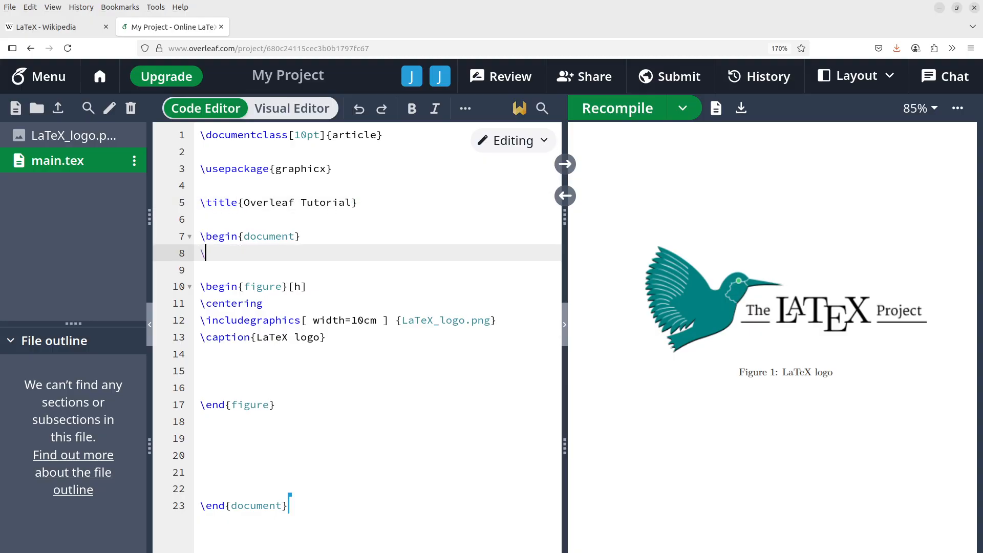
{"action": "type", "text": "maketi"}
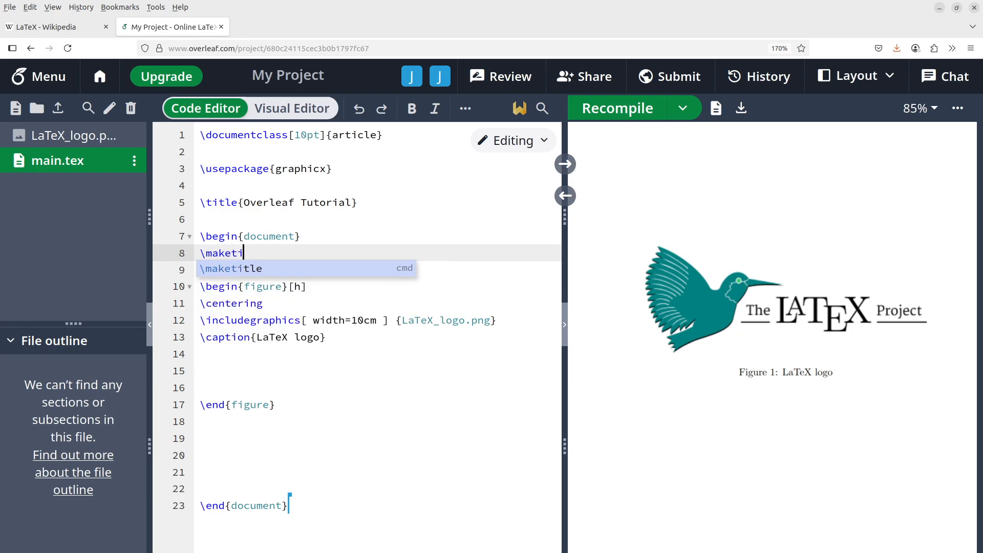
{"action": "type", "text": "tle"}
{"action": "left_click", "coordinate": [357, 320]}
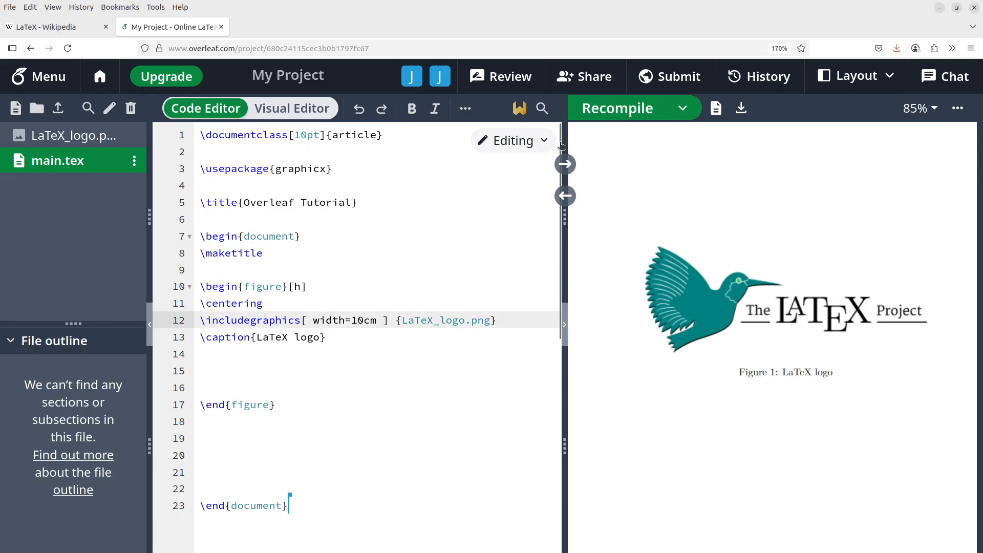
{"action": "left_click", "coordinate": [612, 108]}
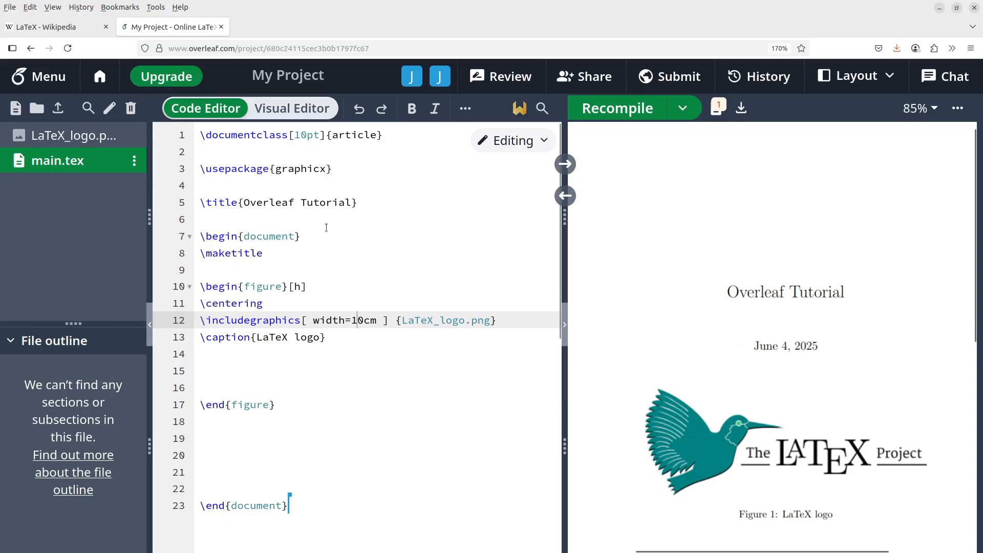
Step: Add an empty \date{} under the title, recompile, and add a blank line after \maketitle
{"action": "left_click", "coordinate": [230, 213]}
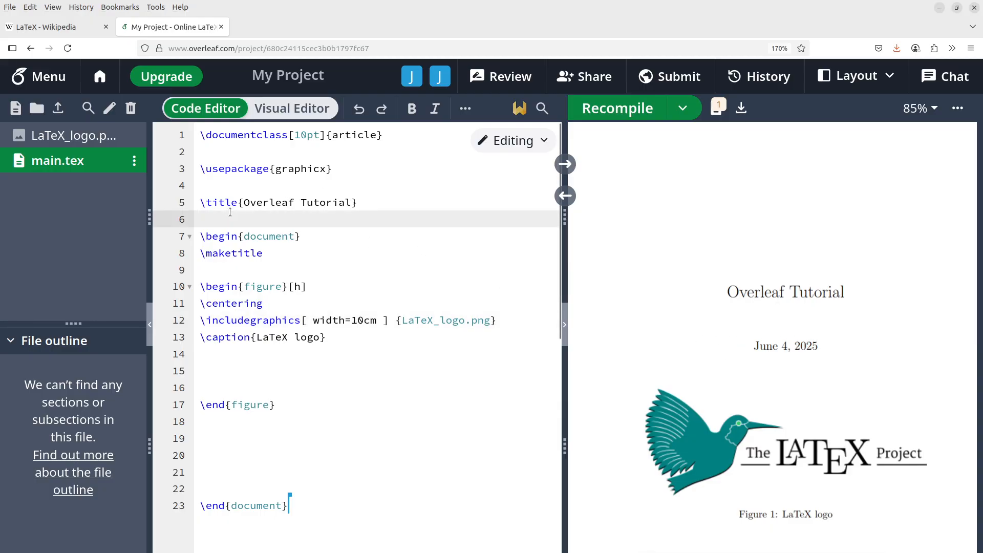
{"action": "type", "text": "\\date"}
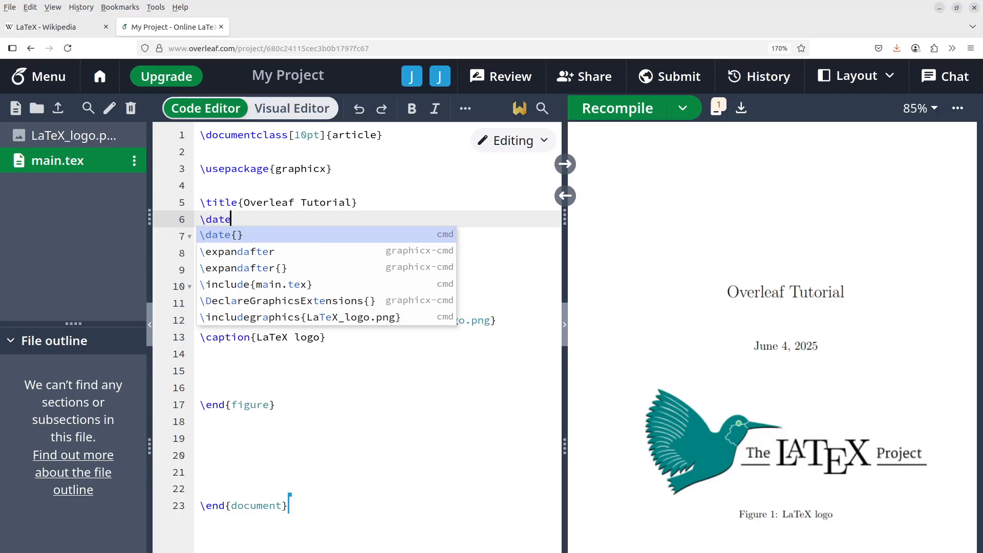
{"action": "key", "text": "Return"}
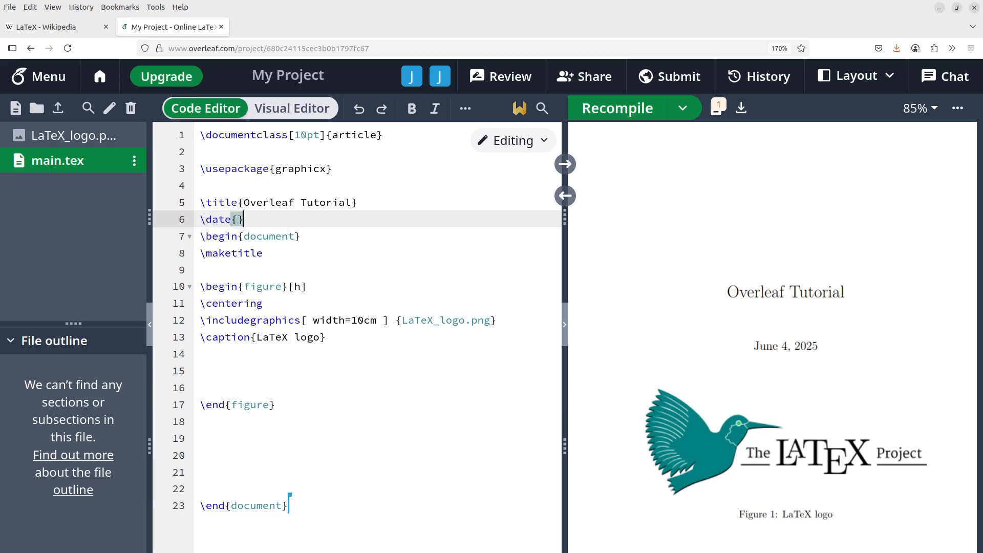
{"action": "left_click", "coordinate": [622, 116]}
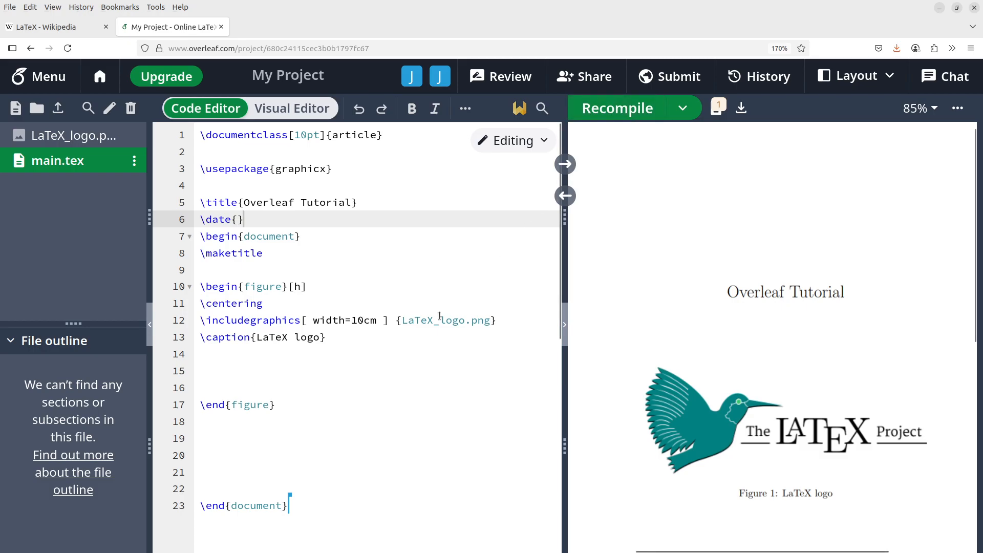
{"action": "scroll", "coordinate": [438, 318], "scroll_direction": "down", "scroll_amount": 2}
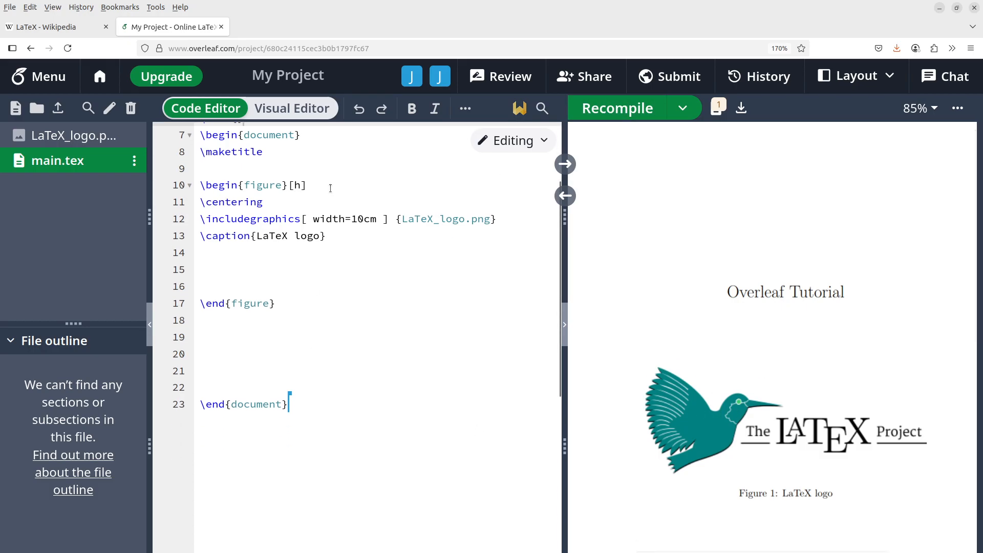
{"action": "scroll", "coordinate": [309, 263], "scroll_direction": "up", "scroll_amount": 2}
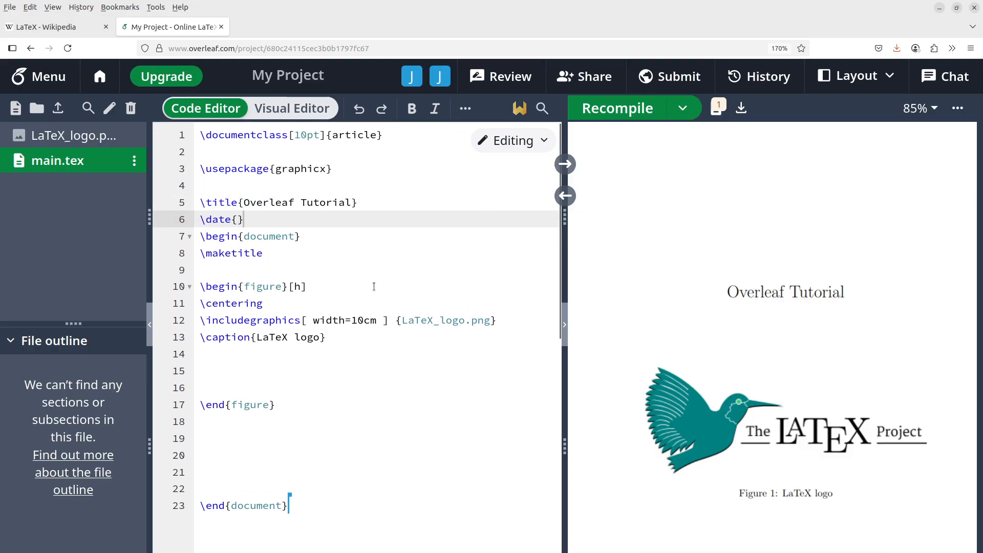
{"action": "left_click", "coordinate": [241, 270]}
{"action": "key", "text": "Return"}
{"action": "key", "text": "Return"}
Step: Insert \section{Insert images} after \maketitle and recompile to show '1 Insert images'
{"action": "key", "text": "Up"}
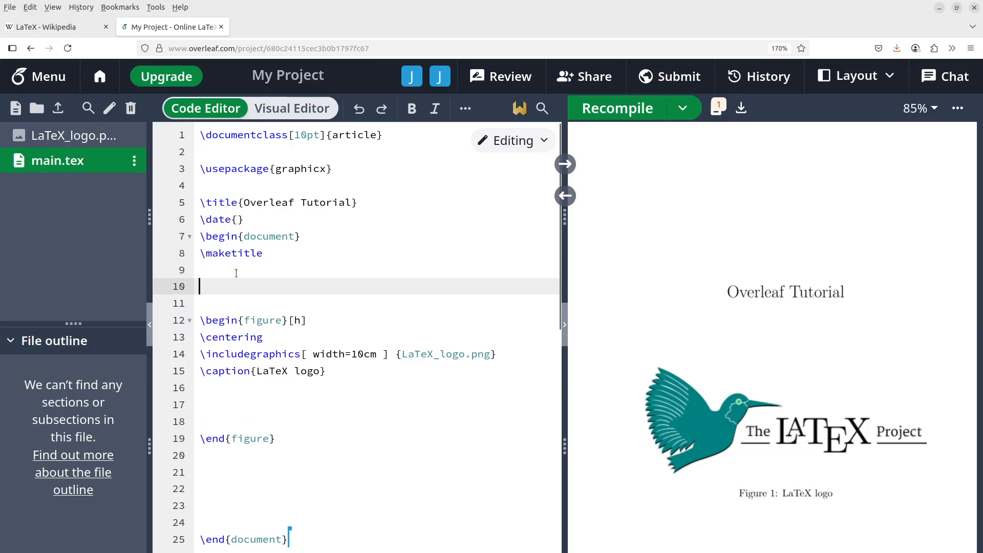
{"action": "type", "text": "\\"}
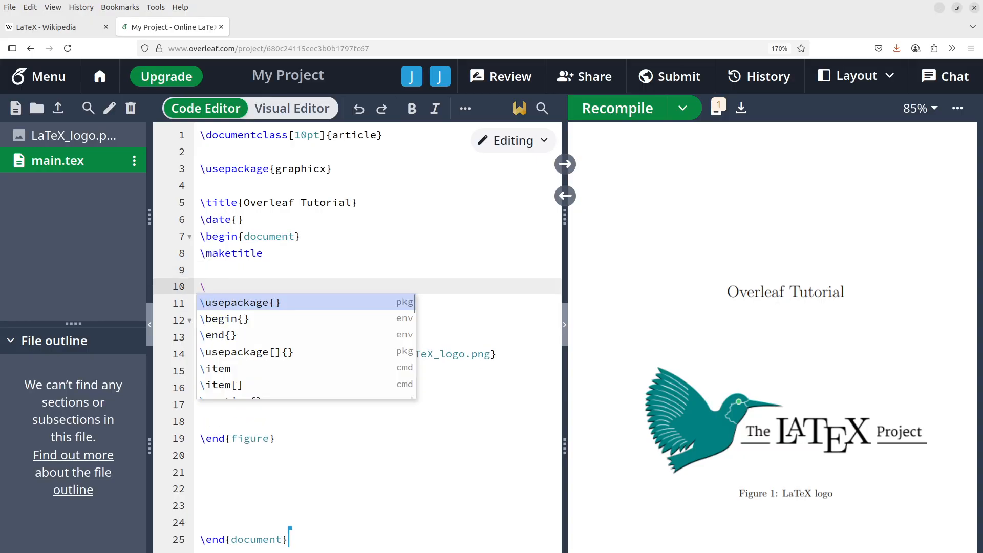
{"action": "type", "text": "section"}
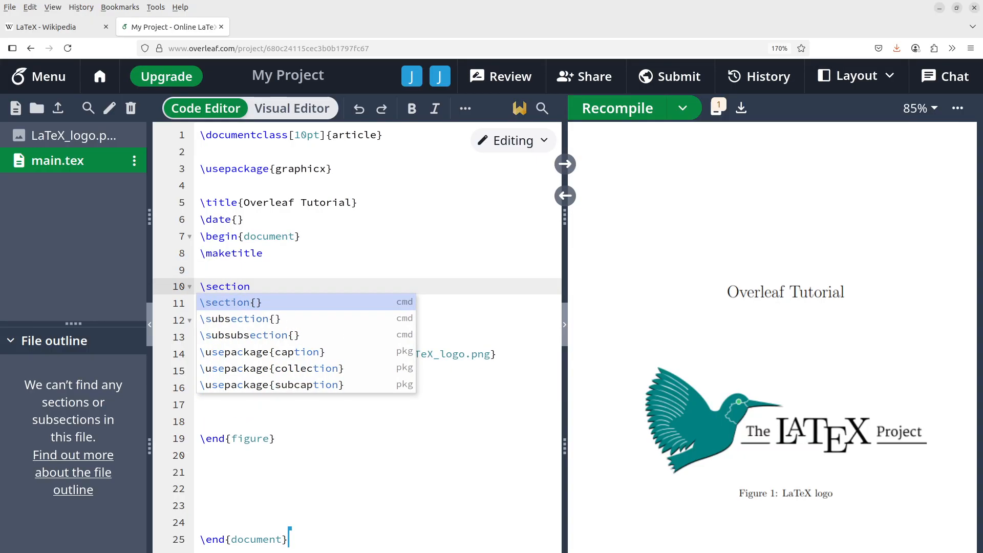
{"action": "key", "text": "Return"}
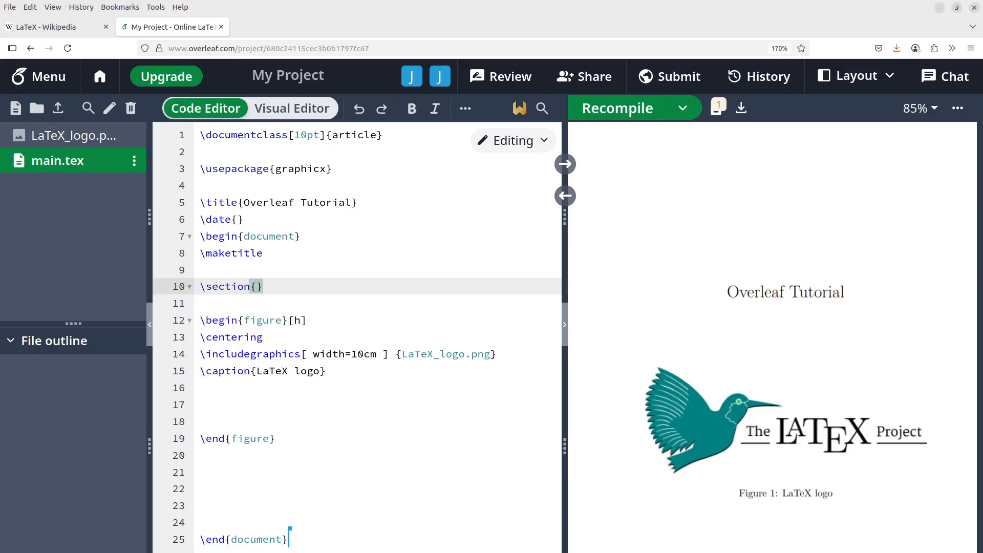
{"action": "type", "text": "Insert images"}
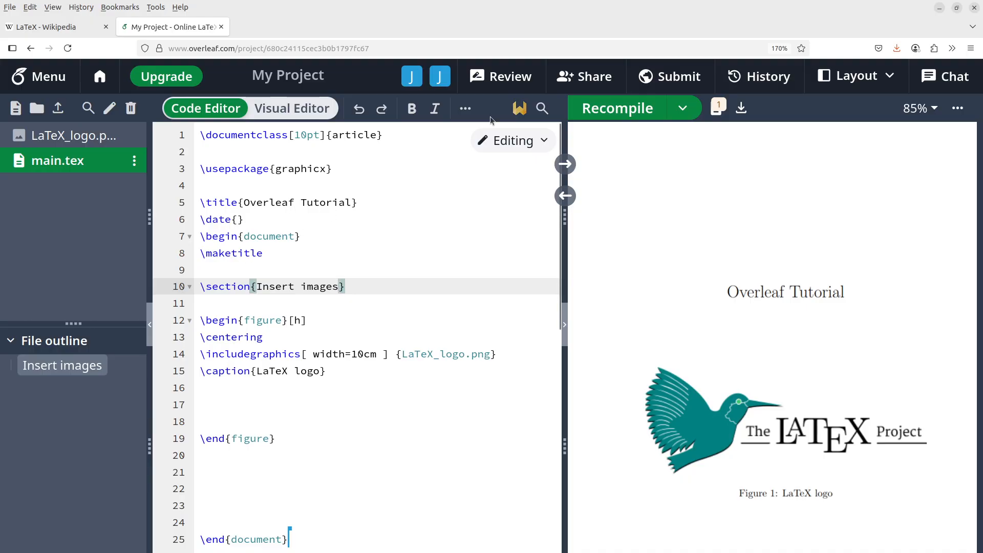
{"action": "left_click", "coordinate": [620, 108]}
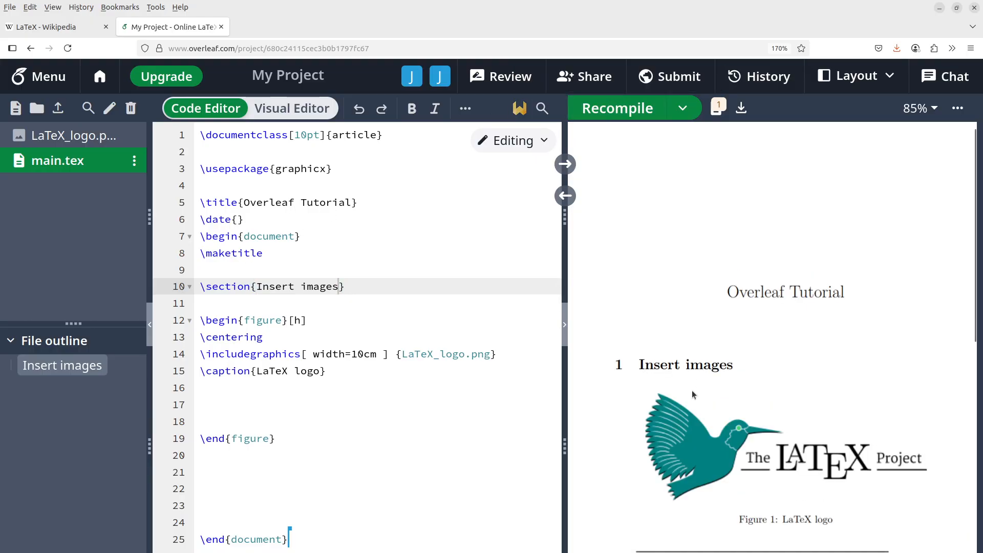
{"action": "scroll", "coordinate": [722, 400], "scroll_direction": "down", "scroll_amount": 2}
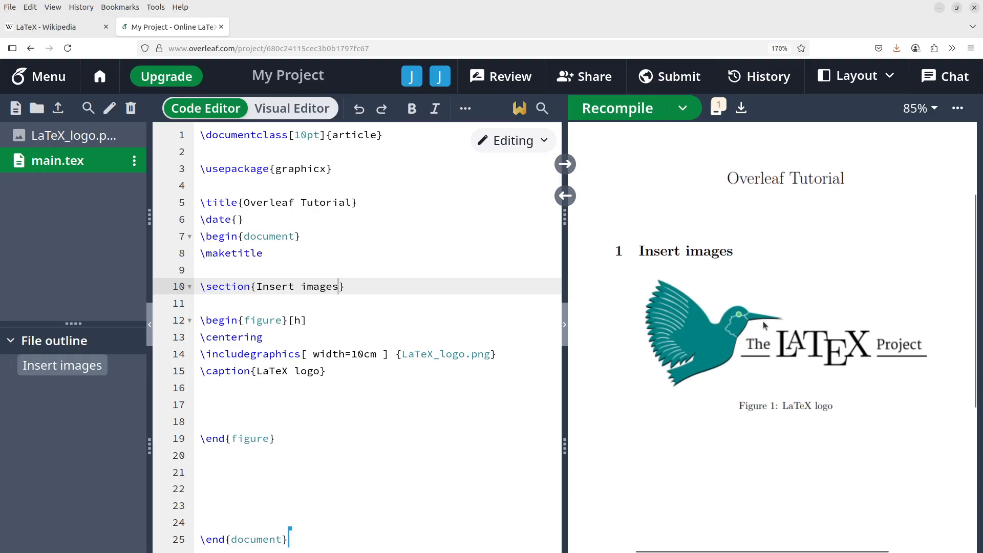